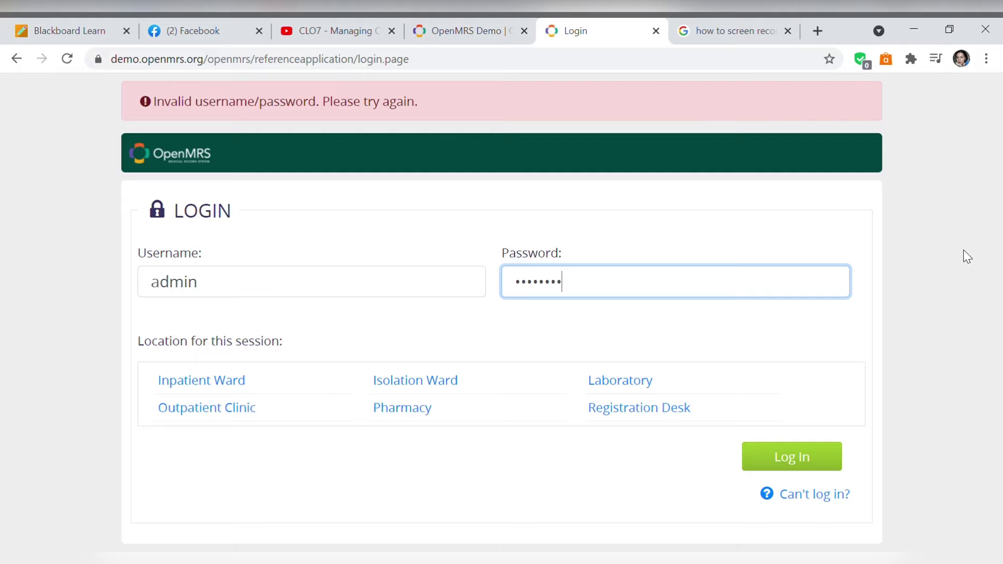
- Choose Inpatient Ward as the session location and log in as admin
click(258, 392)
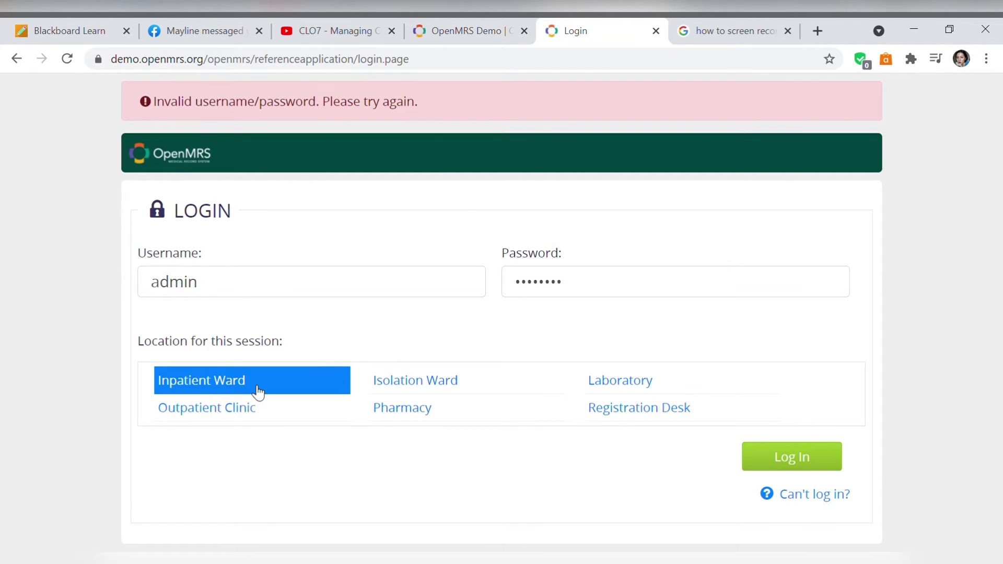
click(749, 474)
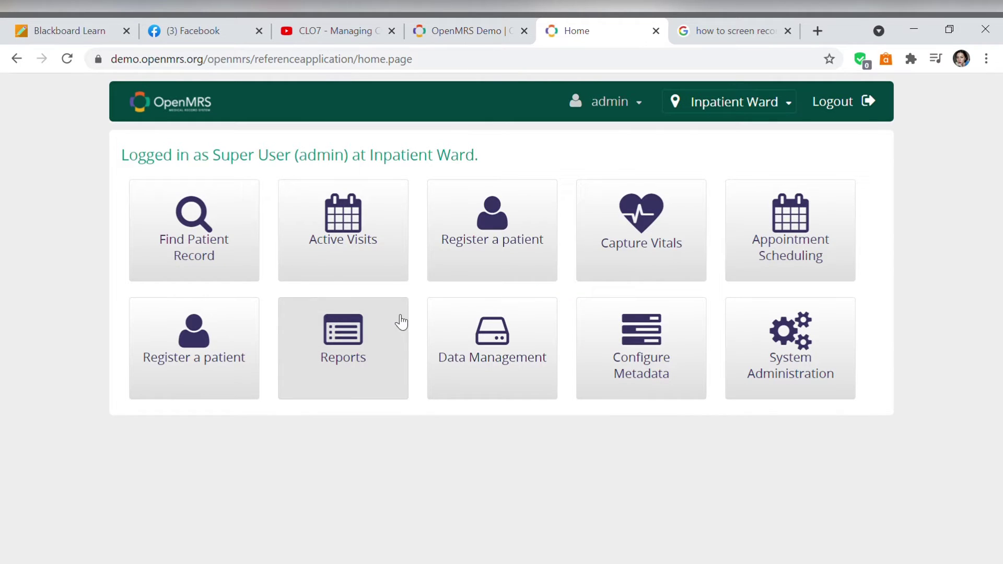
- Start a new patient registration and enter the patient's given, middle and family names
click(465, 278)
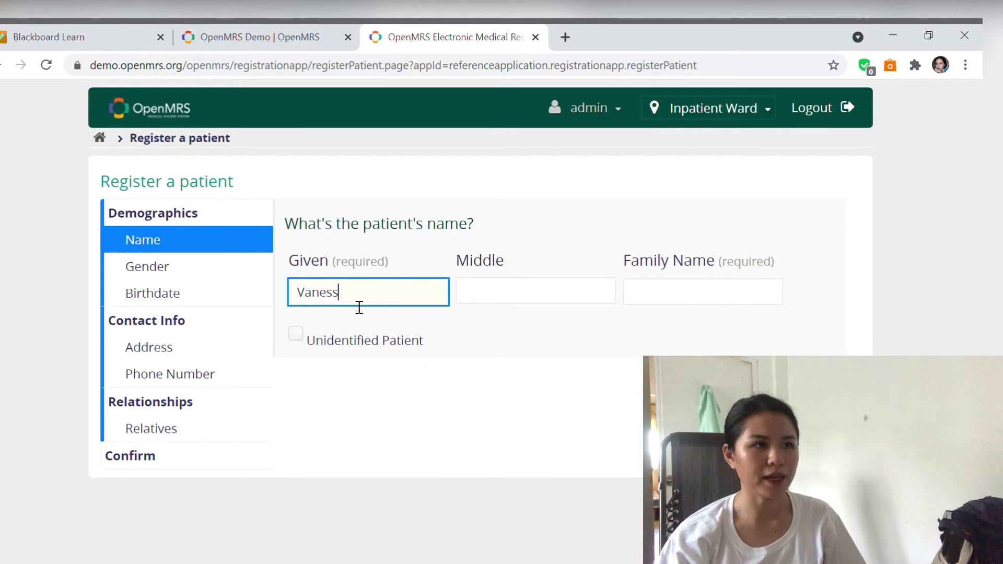
text(a)
click(492, 303)
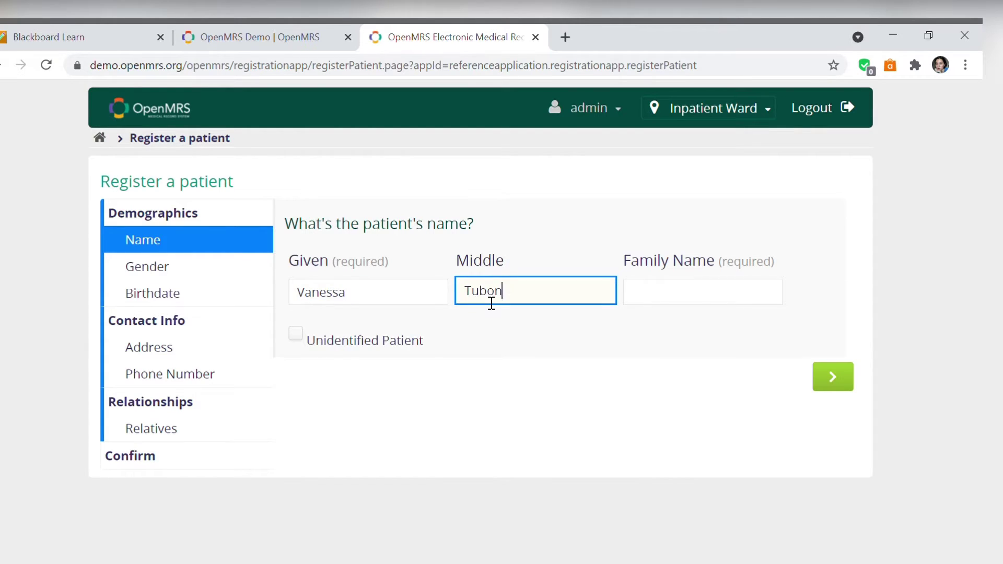
key(Tab)
click(829, 415)
- Set gender to Female and birth date to 6 October 1999
click(360, 312)
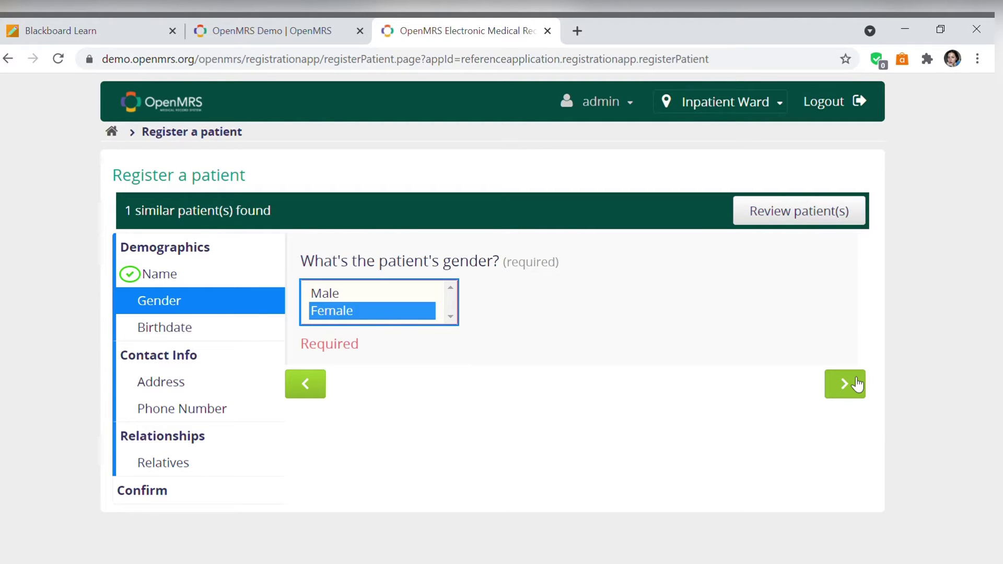
click(856, 384)
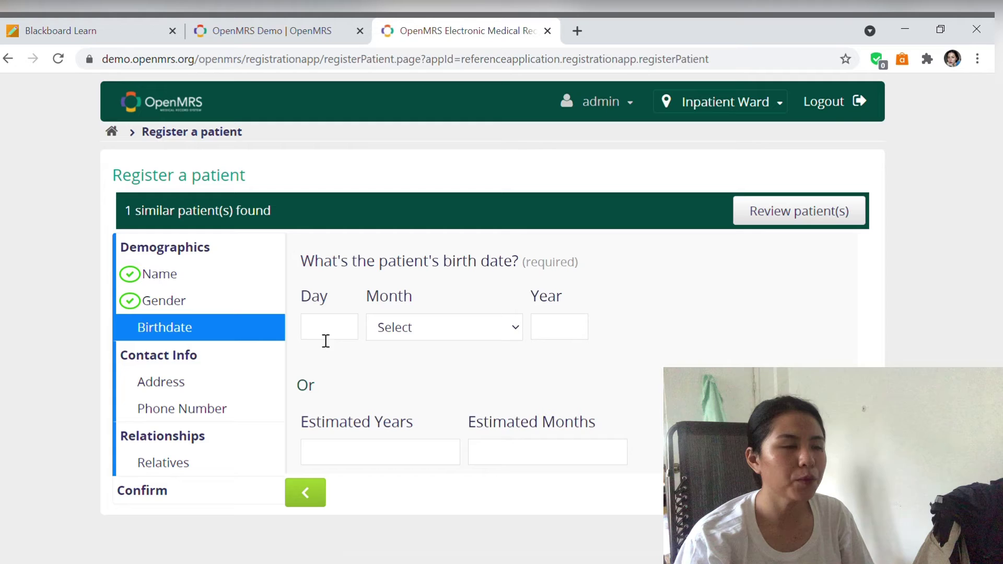
click(328, 340)
text(6)
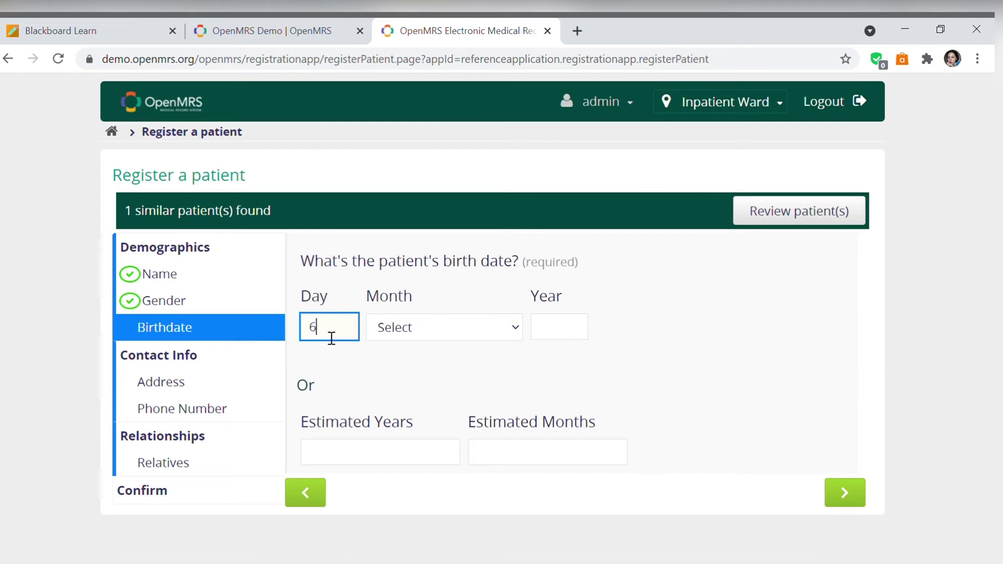
key(Tab)
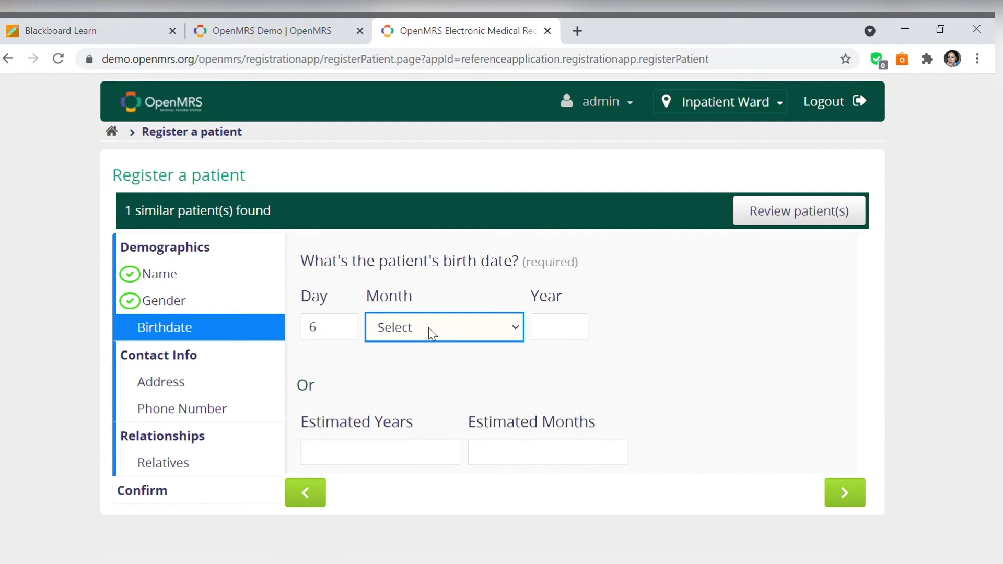
key(o)
click(580, 337)
text(1999)
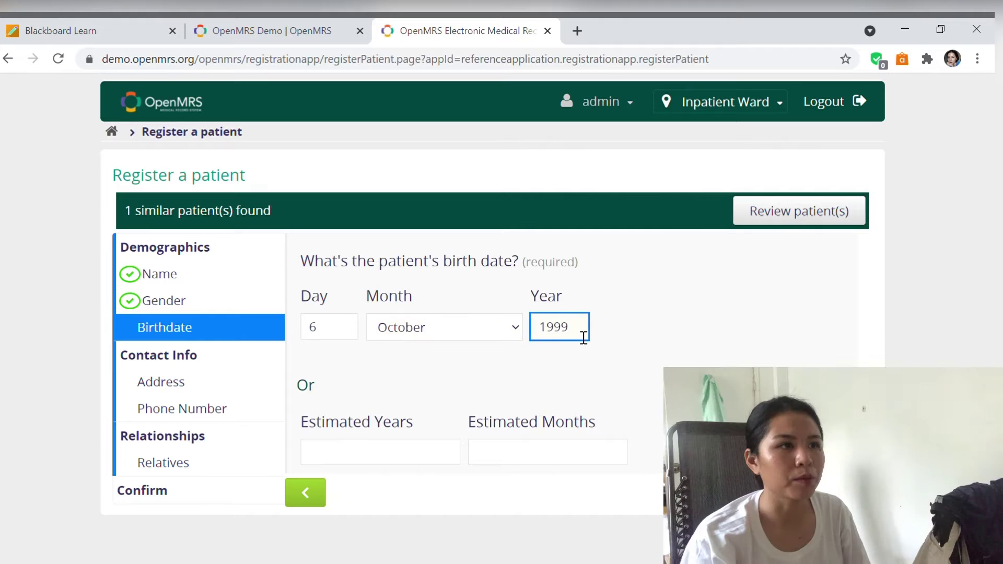
key(Return)
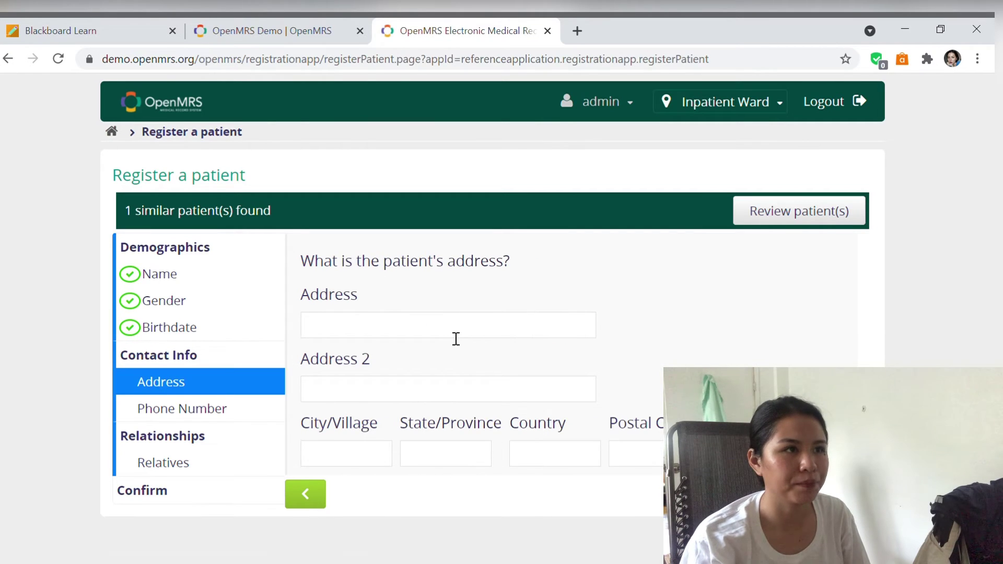
- Fill street, city, province and country from suggestions, with postal code 3122
click(454, 337)
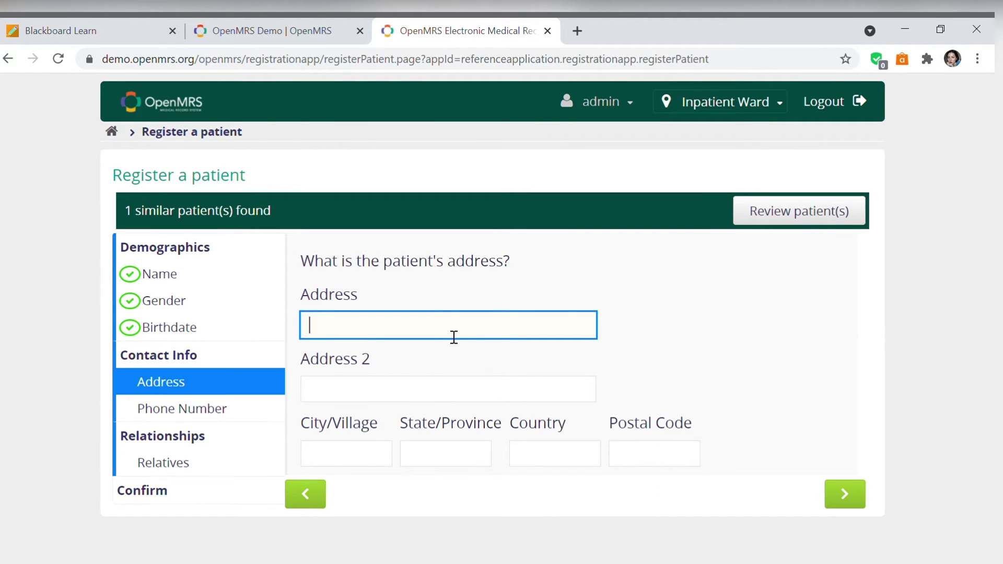
click(422, 400)
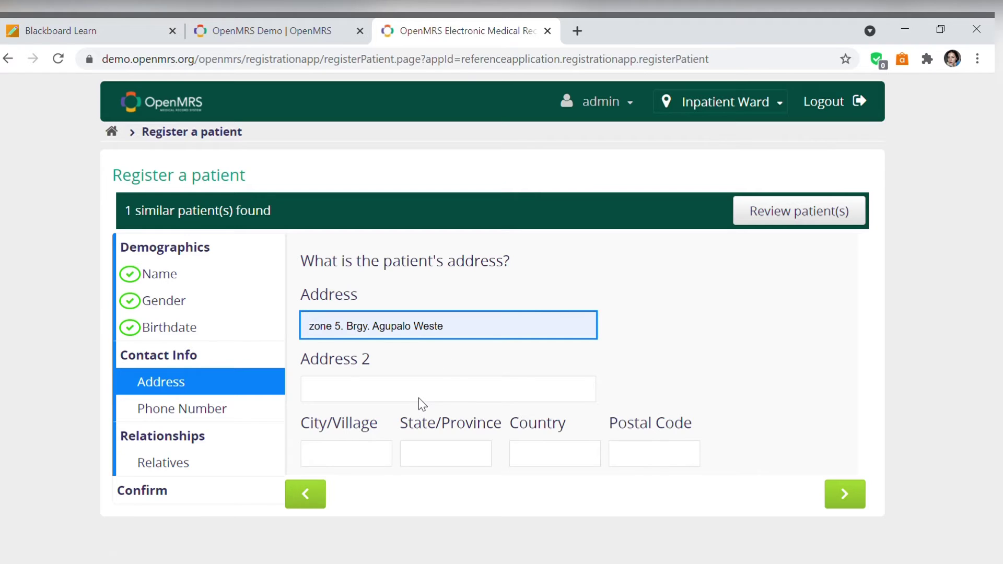
click(375, 459)
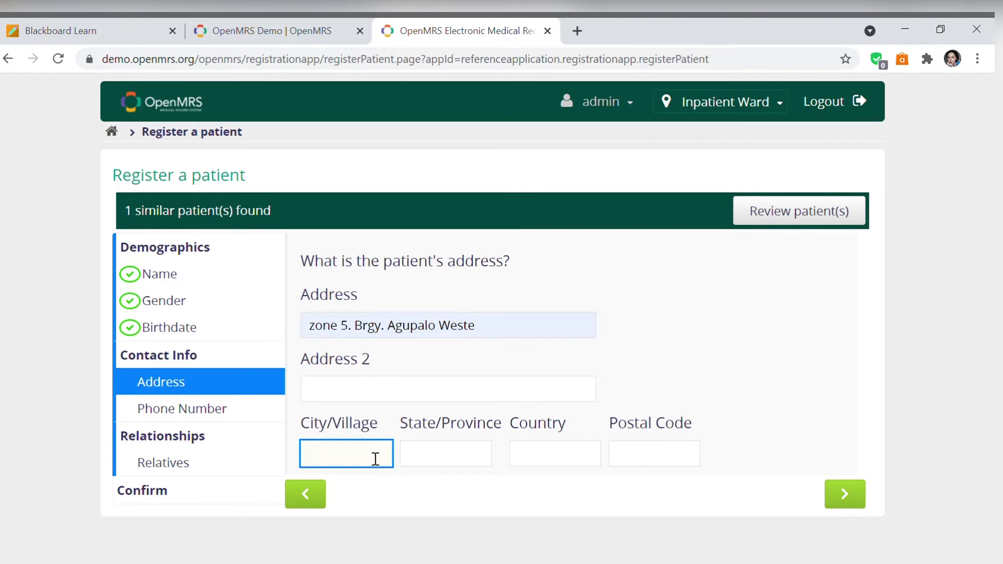
click(342, 515)
click(449, 459)
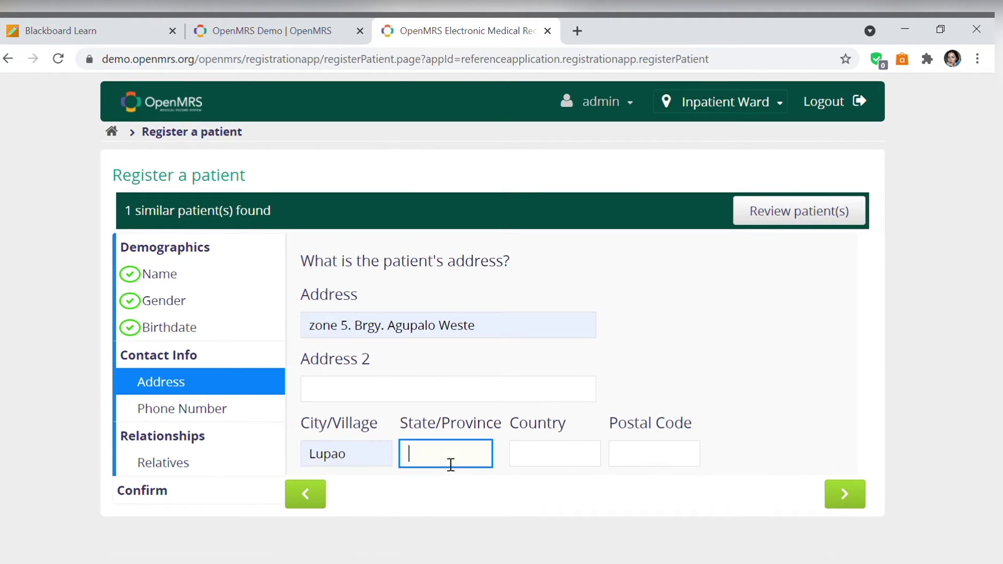
click(428, 501)
click(534, 459)
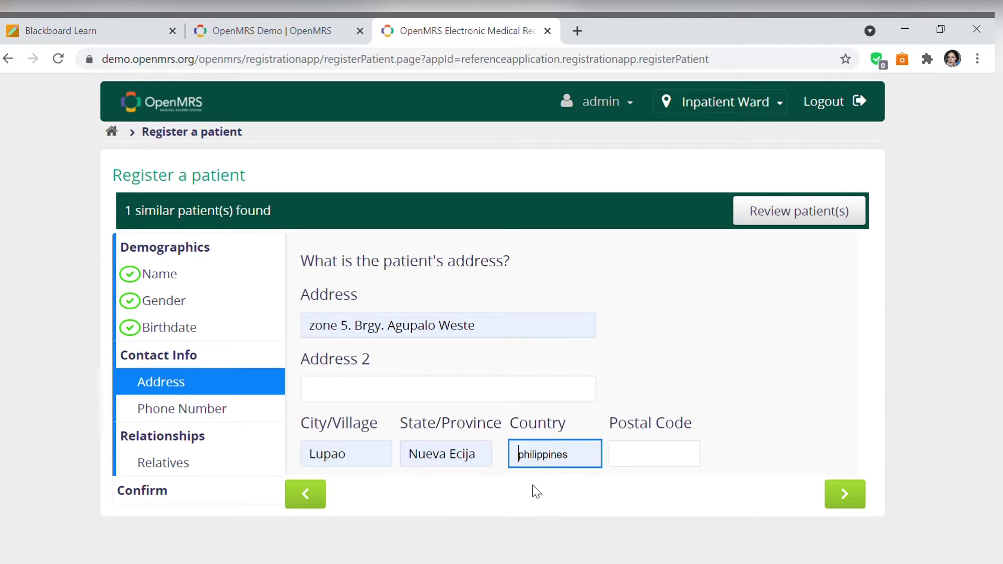
click(540, 512)
click(674, 459)
text(3122)
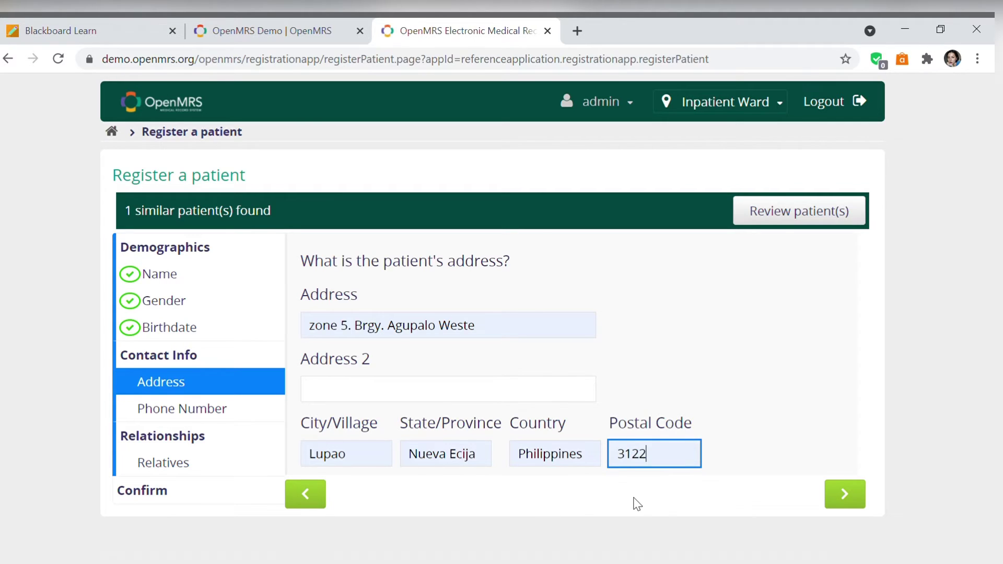
click(851, 499)
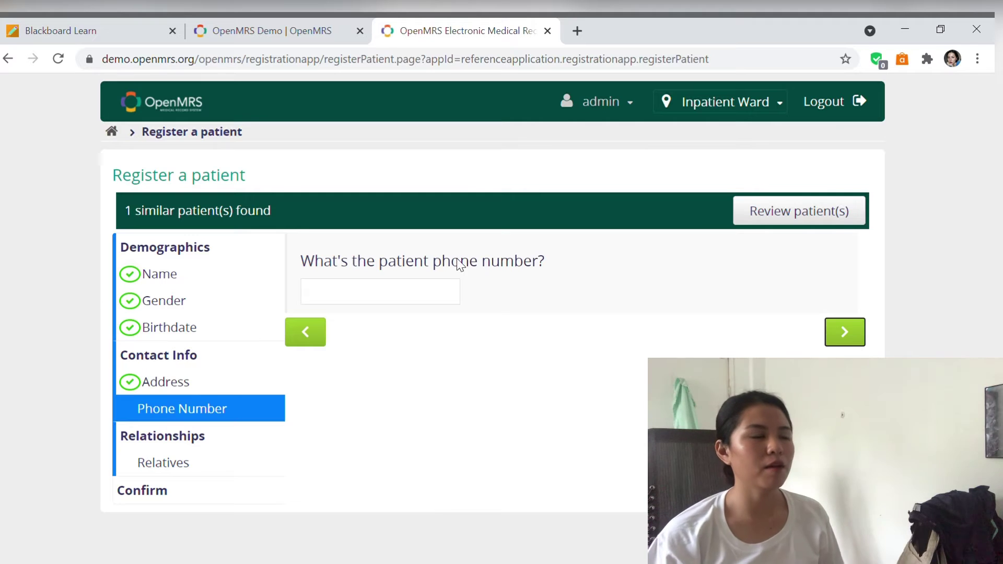
- Enter the patient's phone number
click(454, 297)
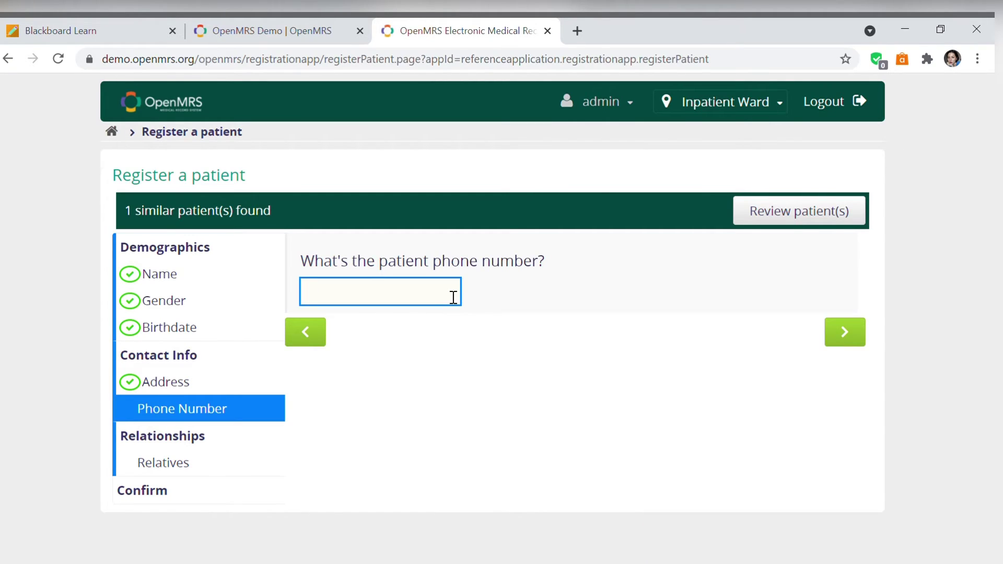
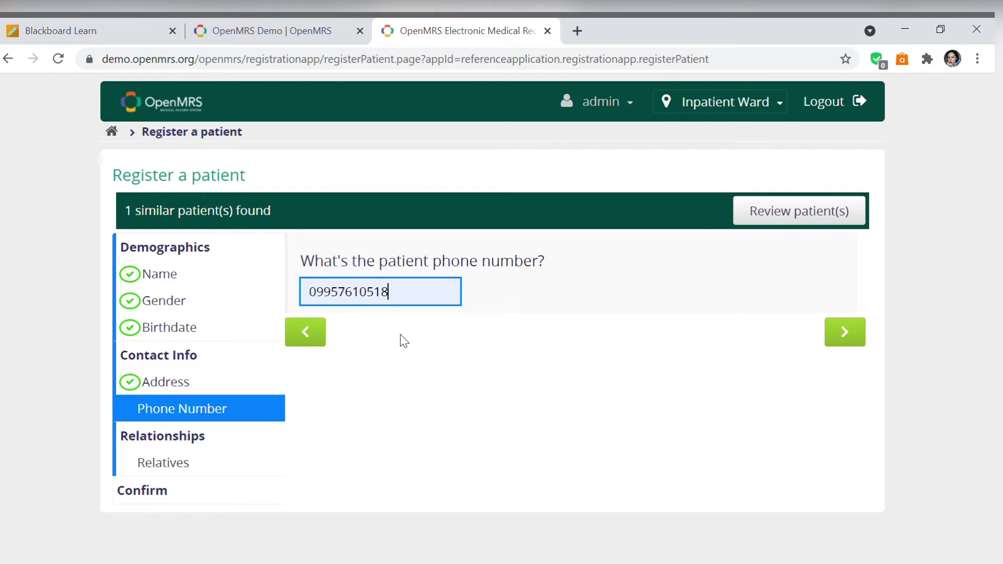
click(206, 473)
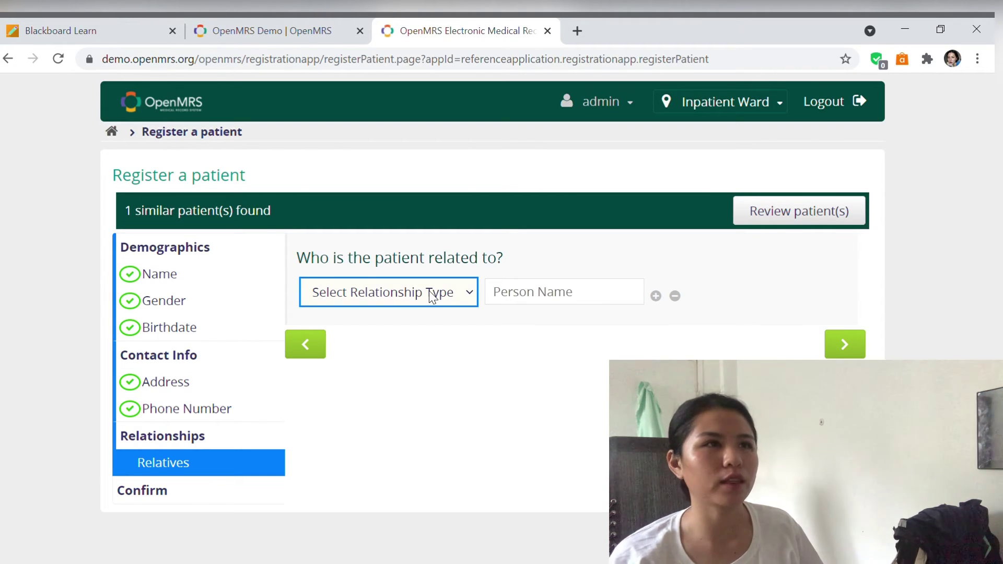
- Add a relative's name with relationship type Parent and go to the summary
click(576, 298)
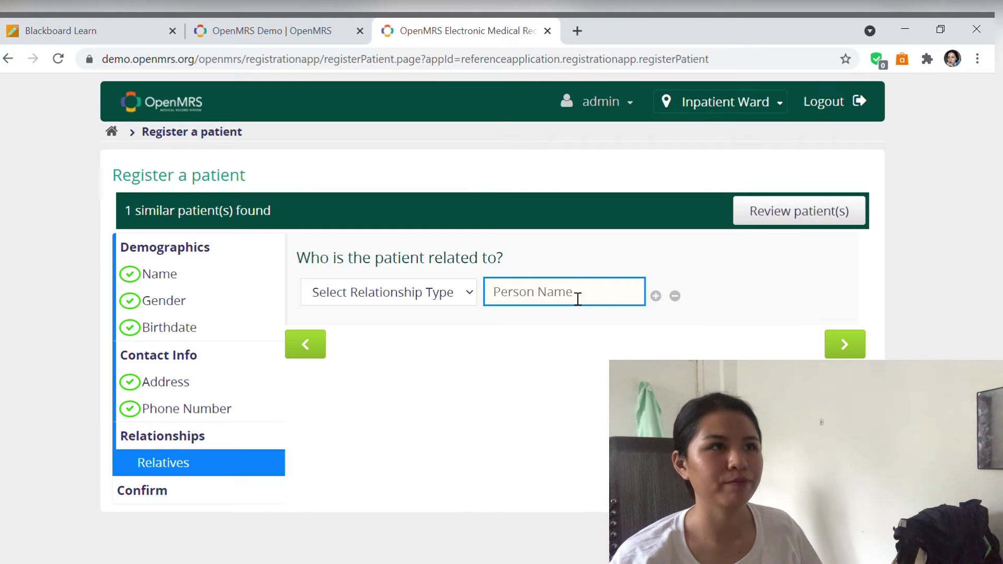
text(J)
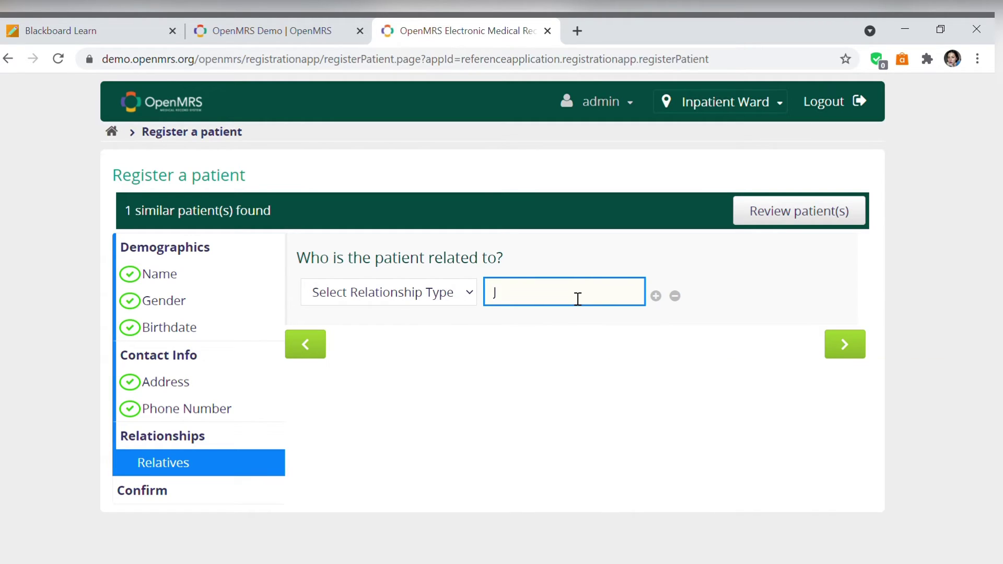
text(osepg)
key(BackSpace)
click(472, 298)
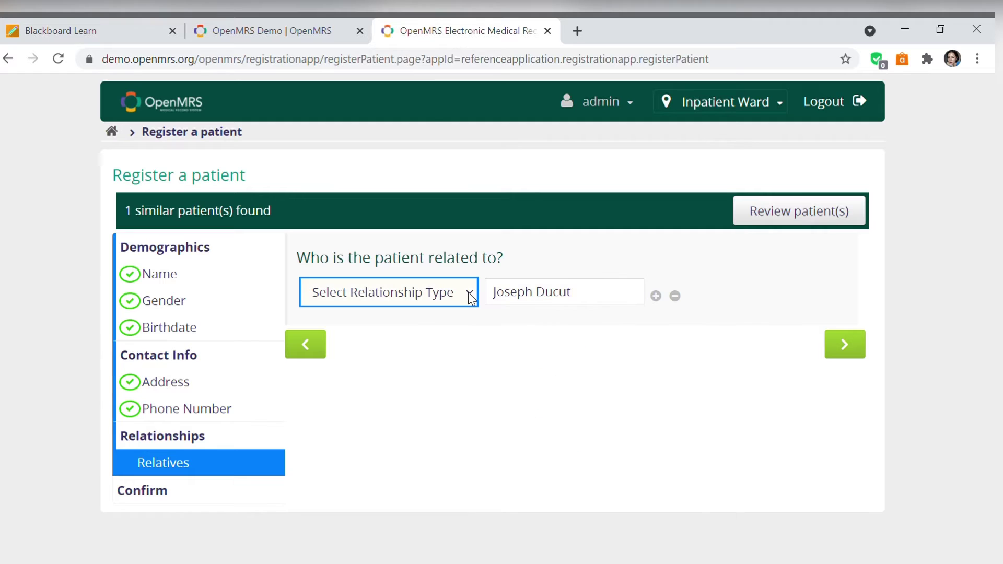
click(422, 119)
click(844, 345)
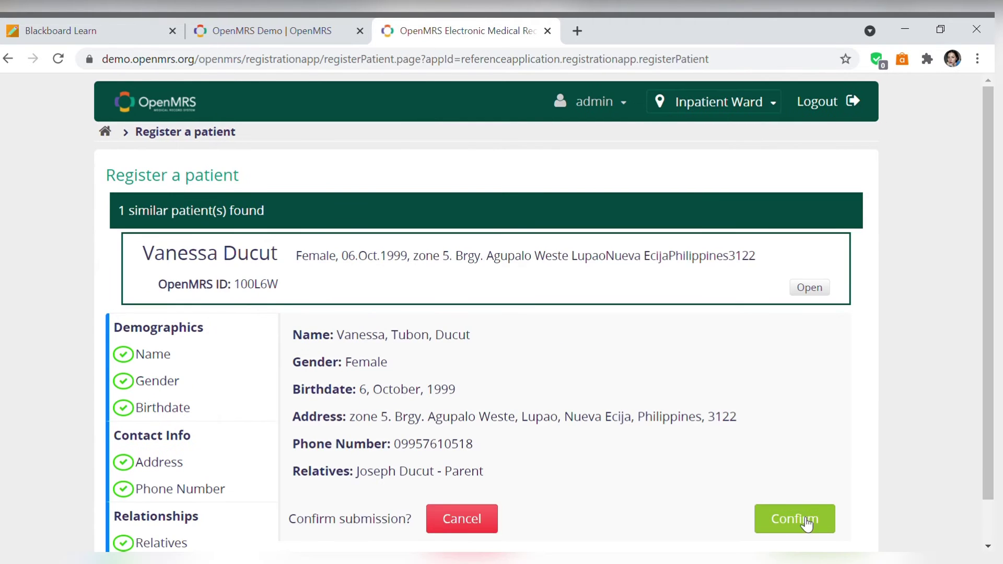
- Confirm the registration, start a visit now, and open the vitals form
click(796, 519)
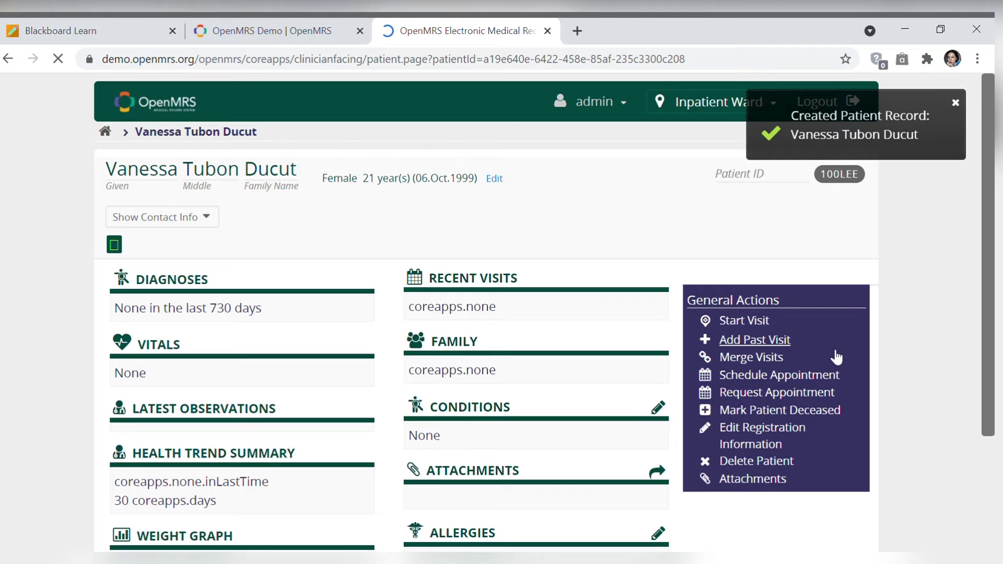
scroll(544, 313, down, 1)
scroll(743, 278, down, 1)
click(744, 275)
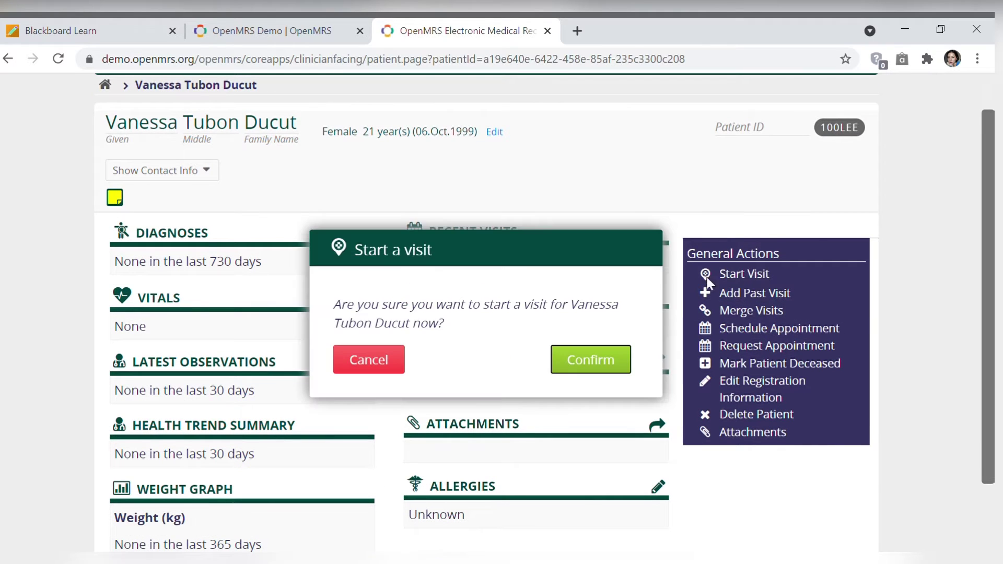
click(615, 359)
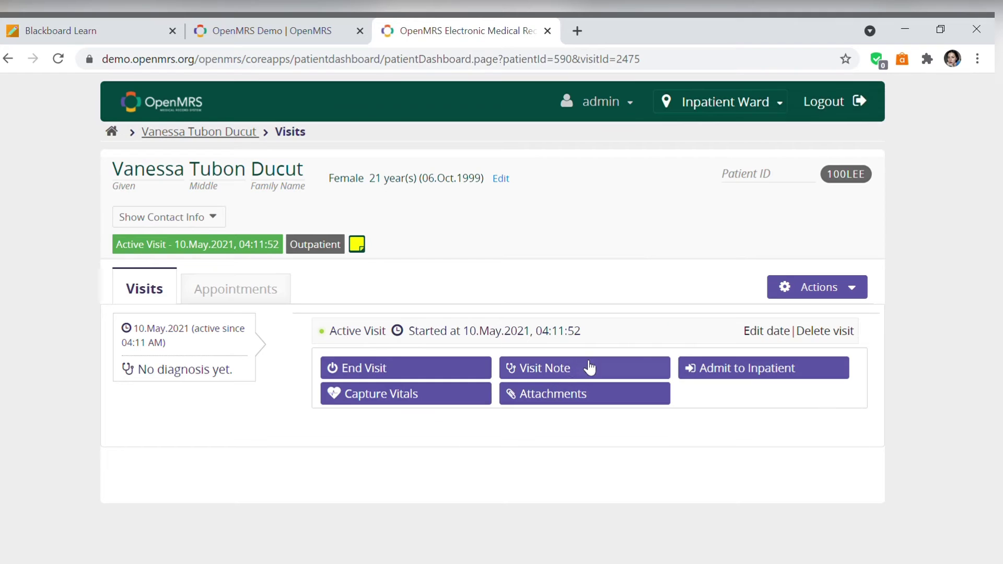
click(418, 400)
- Enter height 160 cm, weight 50 kg, temperature 36.6 °C and pulse 80
scroll(522, 365, down, 1)
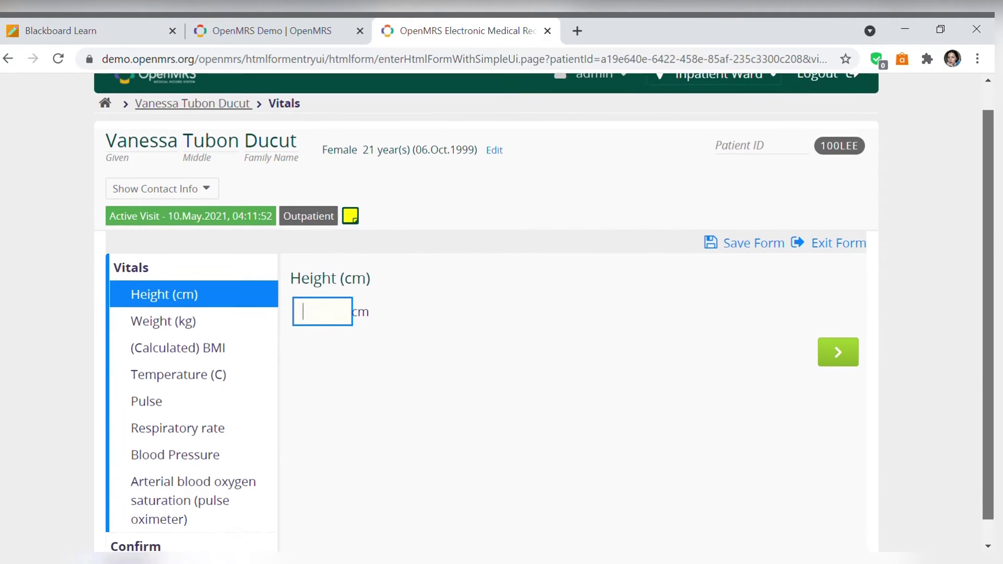
scroll(783, 313, up, 1)
scroll(958, 240, down, 1)
scroll(963, 217, up, 1)
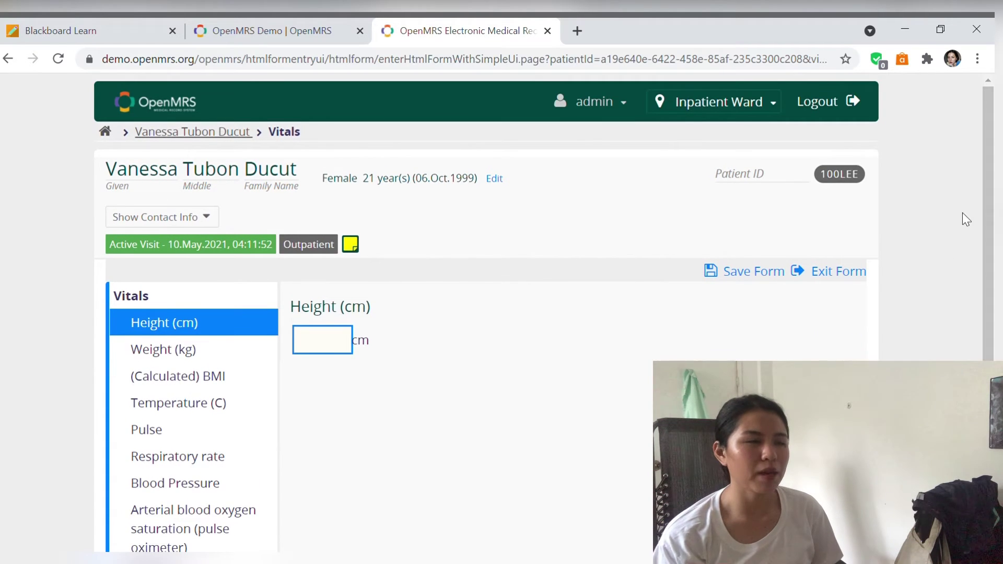
scroll(964, 218, down, 1)
scroll(965, 218, up, 1)
scroll(965, 218, down, 1)
scroll(965, 218, up, 1)
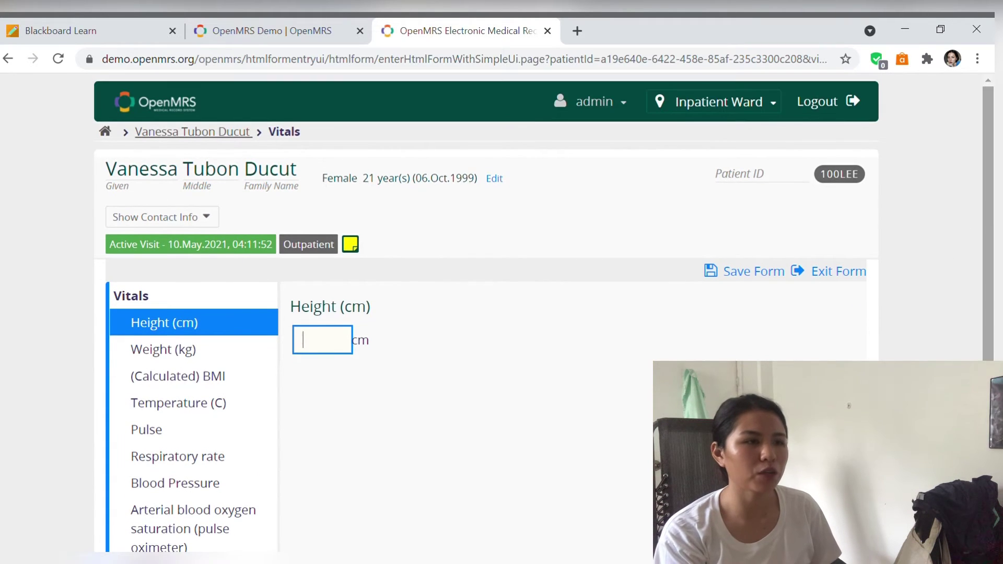
scroll(965, 219, down, 1)
scroll(965, 218, up, 1)
scroll(963, 218, down, 1)
scroll(963, 217, up, 1)
scroll(962, 217, down, 1)
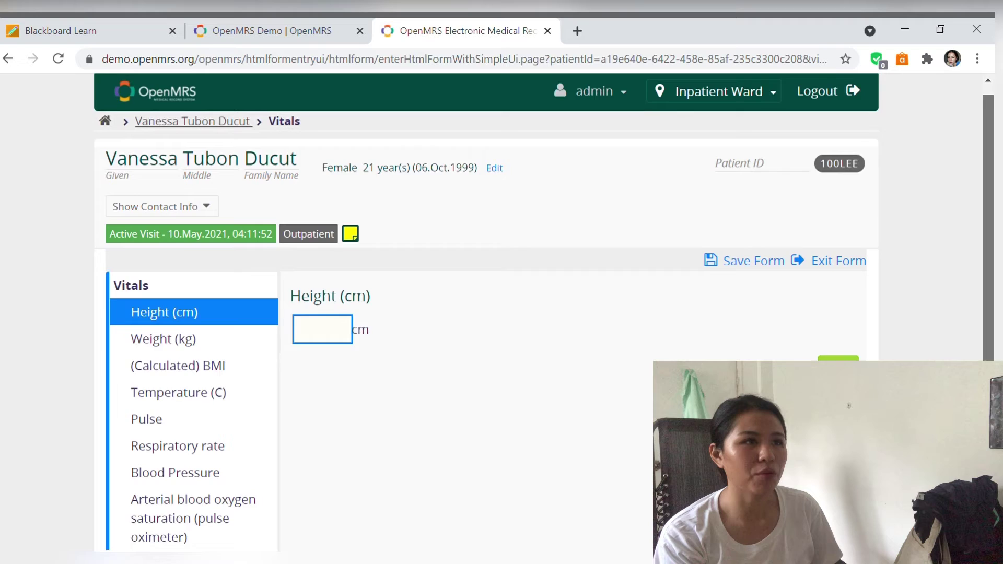
scroll(962, 217, up, 1)
scroll(963, 218, down, 1)
scroll(543, 318, up, 1)
scroll(544, 318, down, 1)
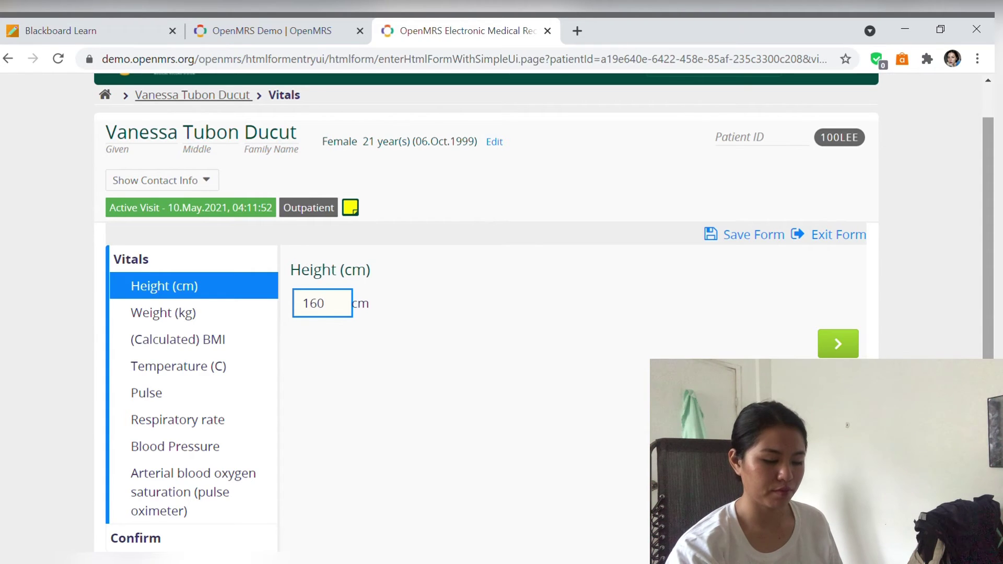
click(214, 321)
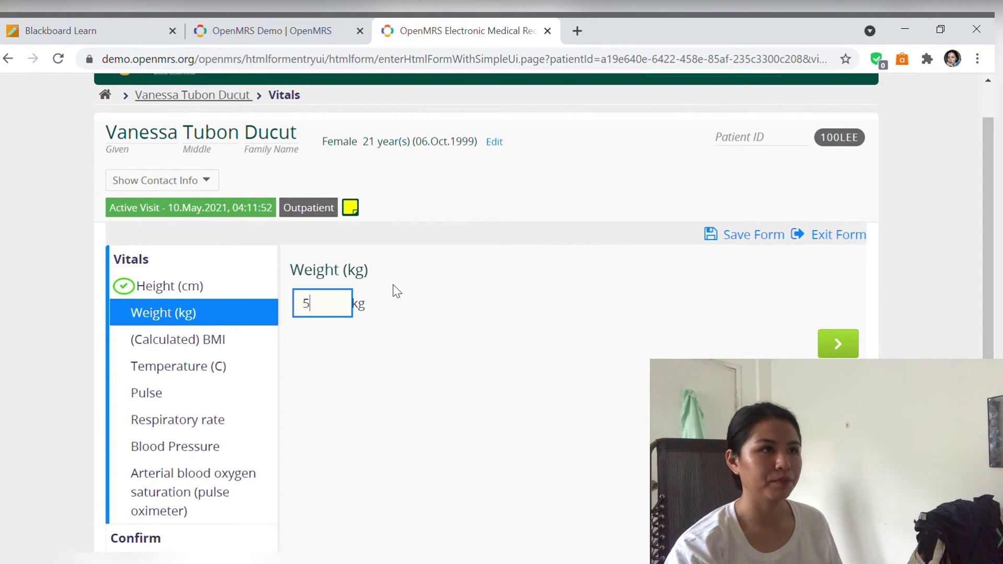
click(243, 343)
click(230, 371)
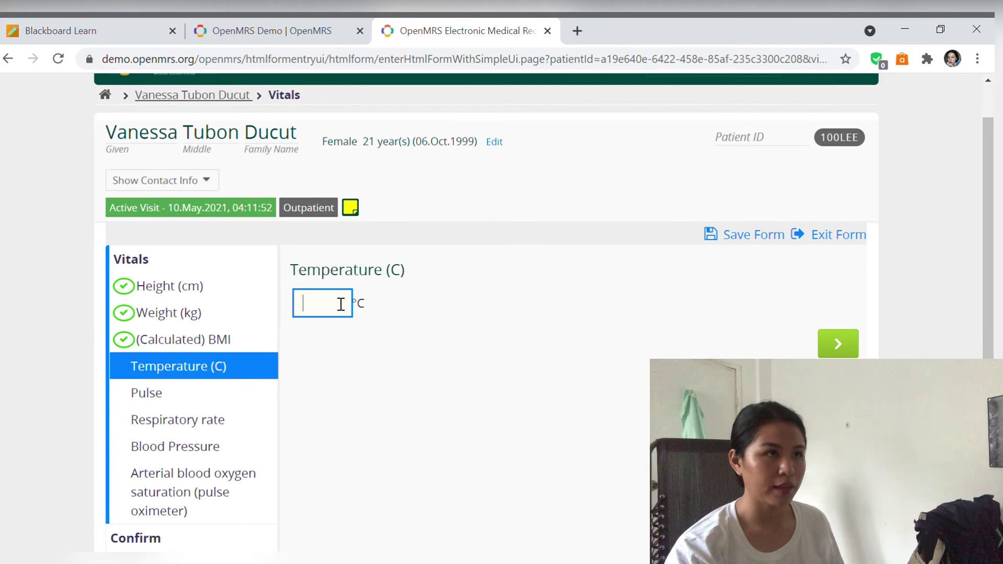
text(36.6)
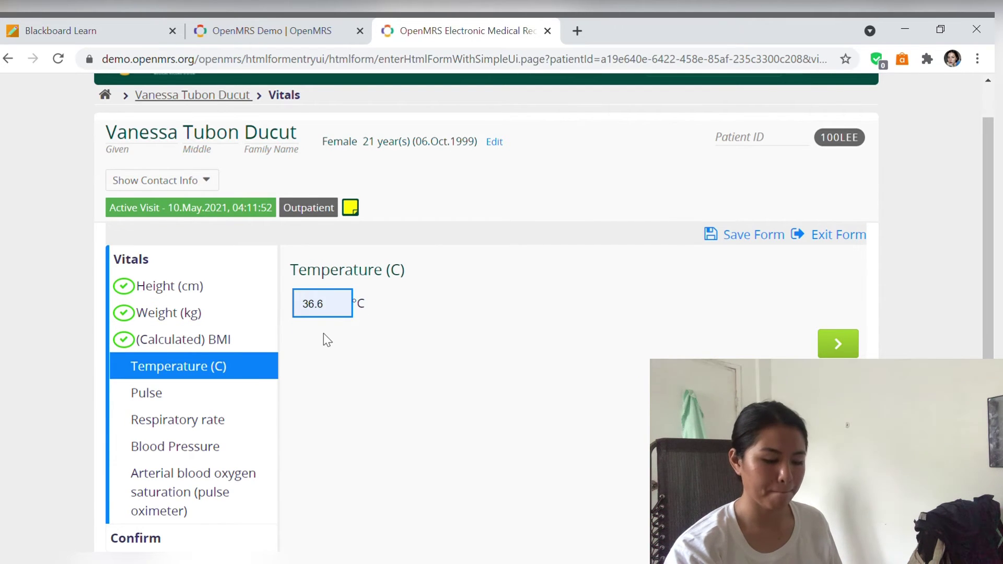
click(210, 408)
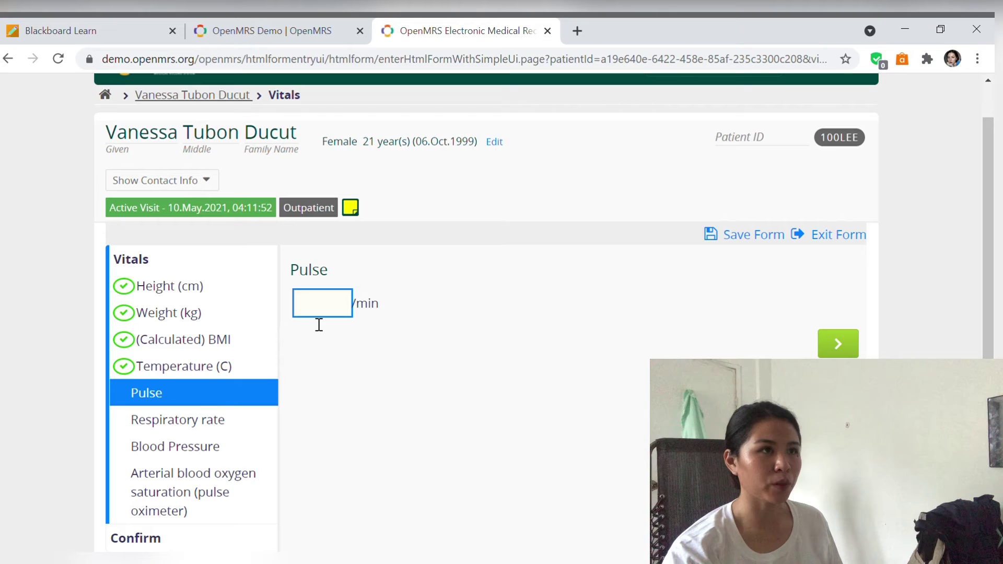
text(80)
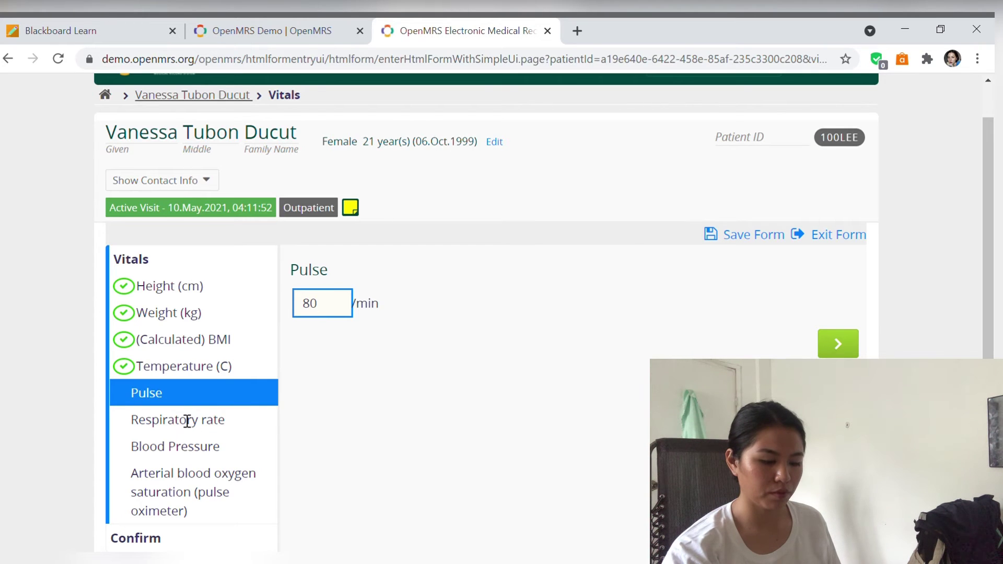
click(187, 424)
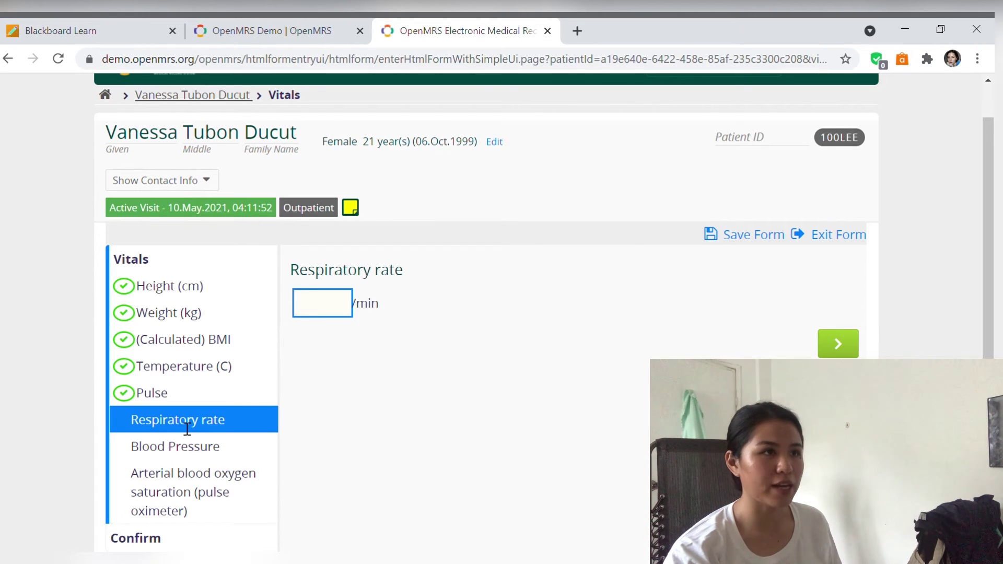
- Enter respiratory rate 18, blood pressure 110/90 and oxygen saturation 98%
text(18)
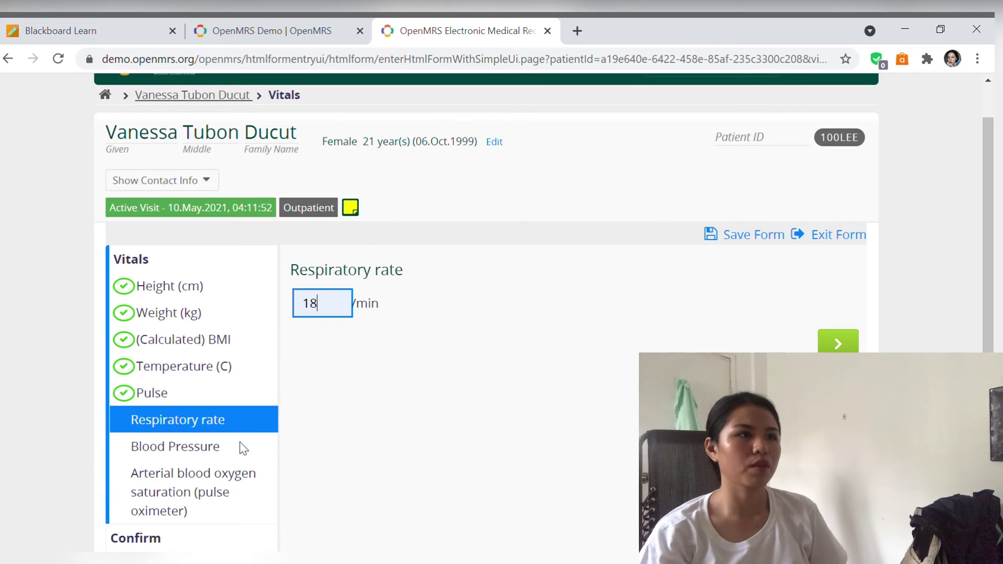
click(240, 444)
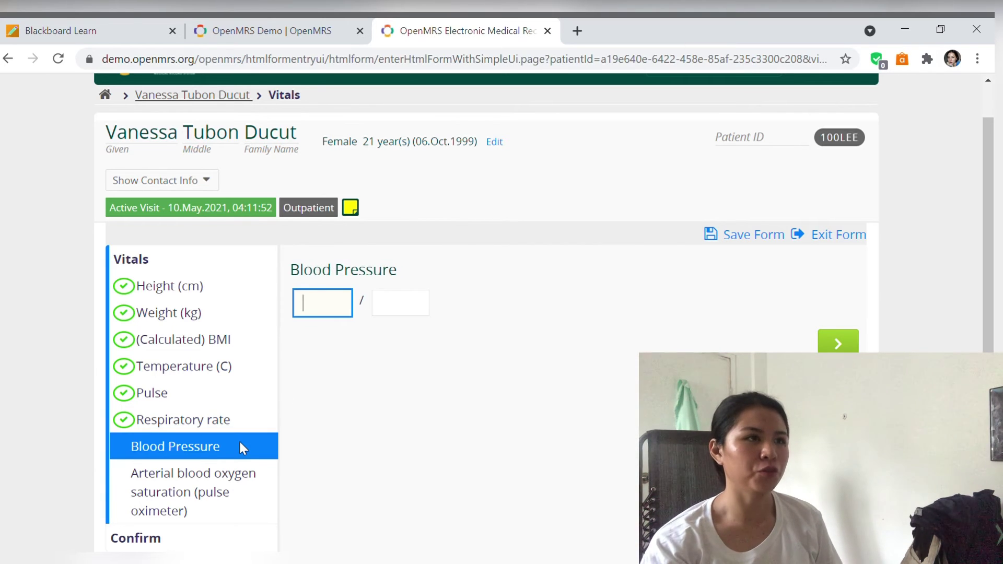
text(11)
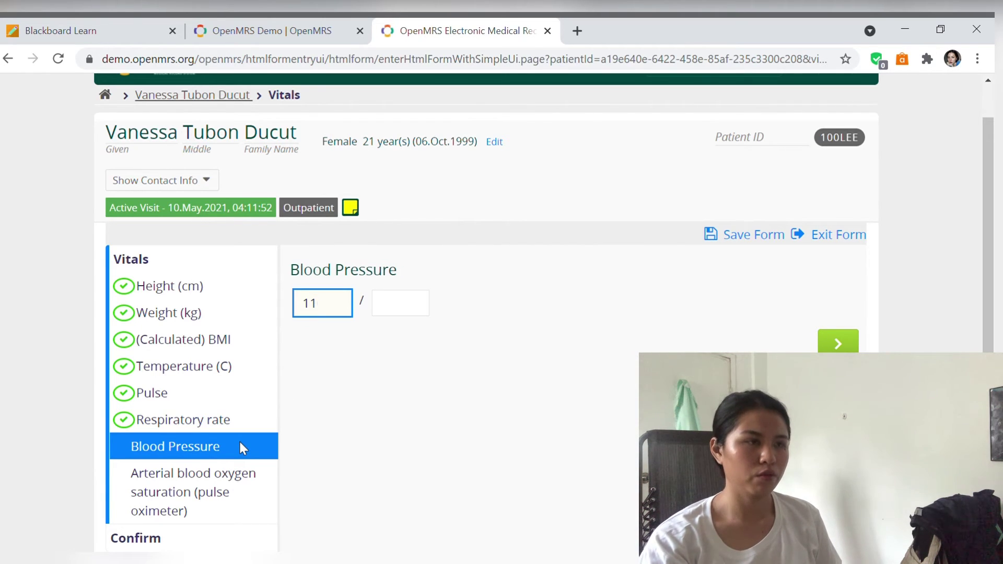
text(0)
click(411, 319)
text(90)
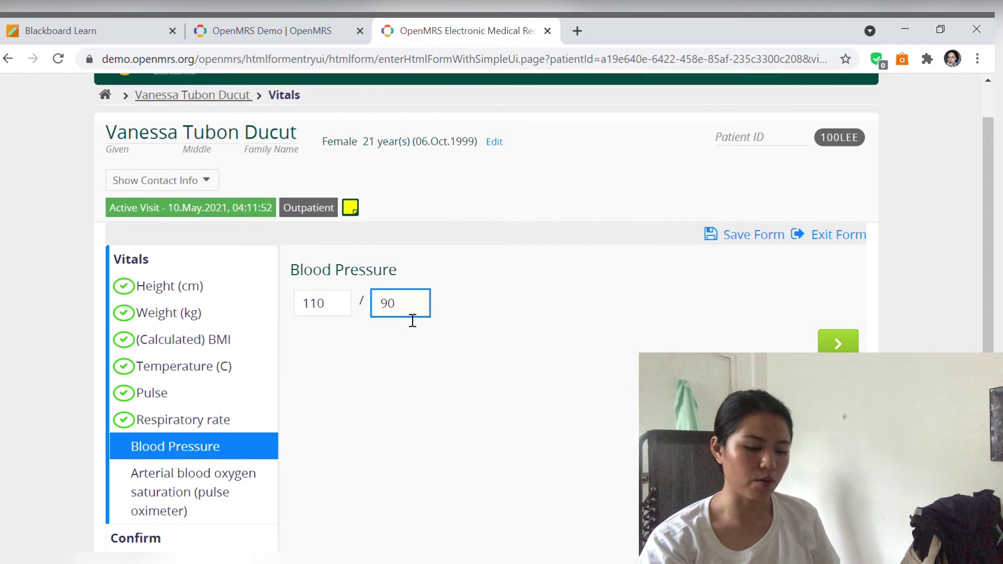
scroll(218, 406, down, 1)
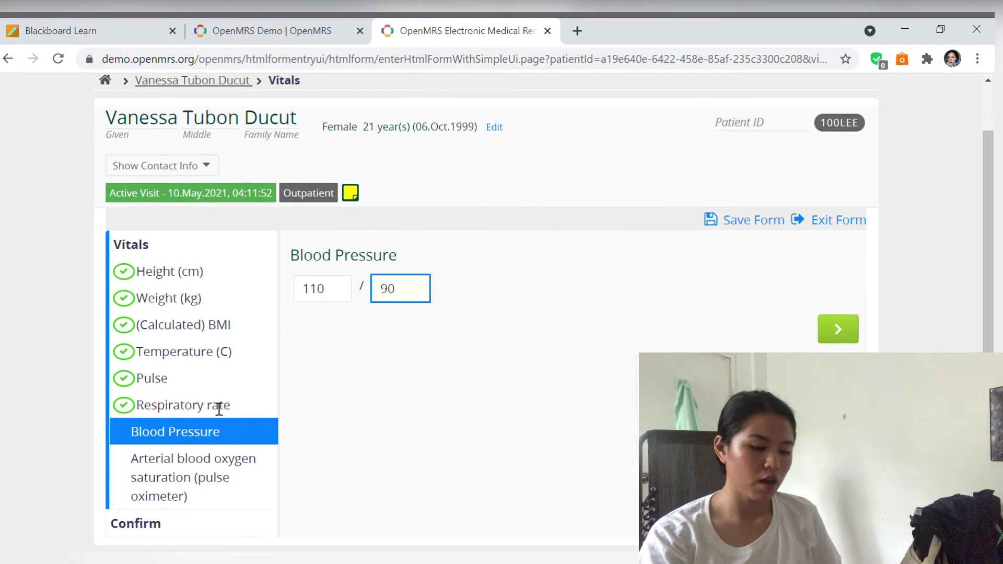
click(238, 480)
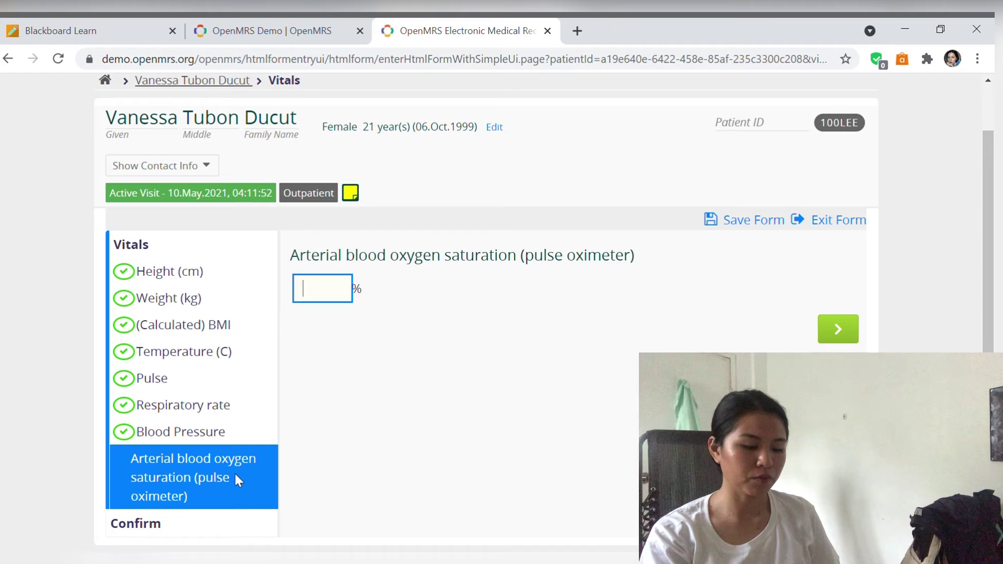
text(98)
click(837, 330)
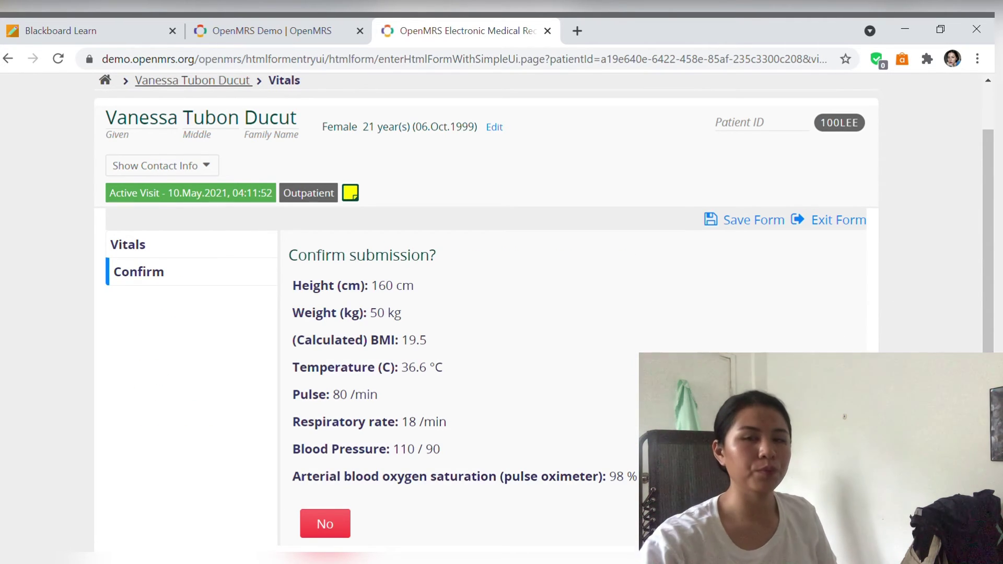
- Save the vitals encounter to the patient's active visit
click(816, 517)
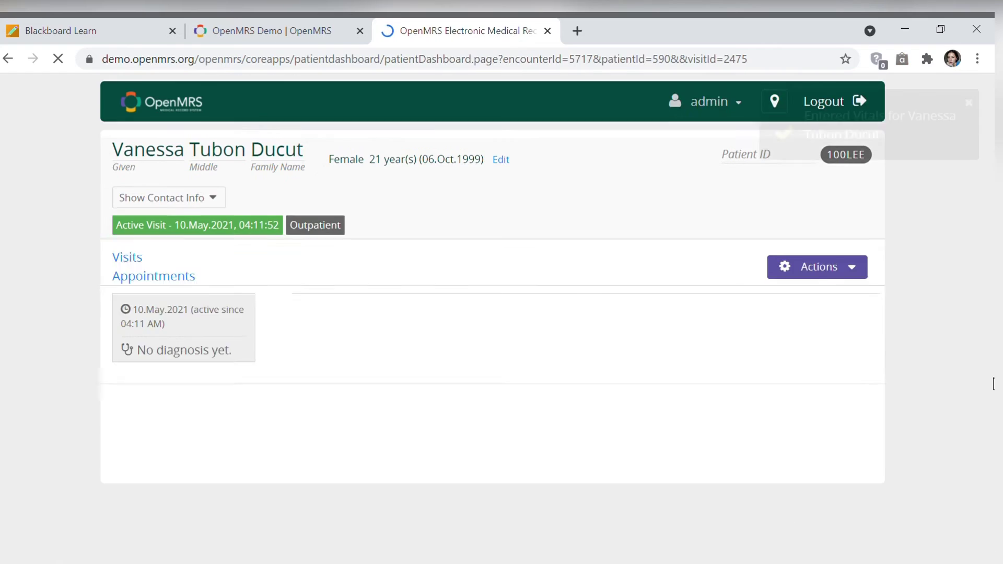
scroll(993, 384, down, 1)
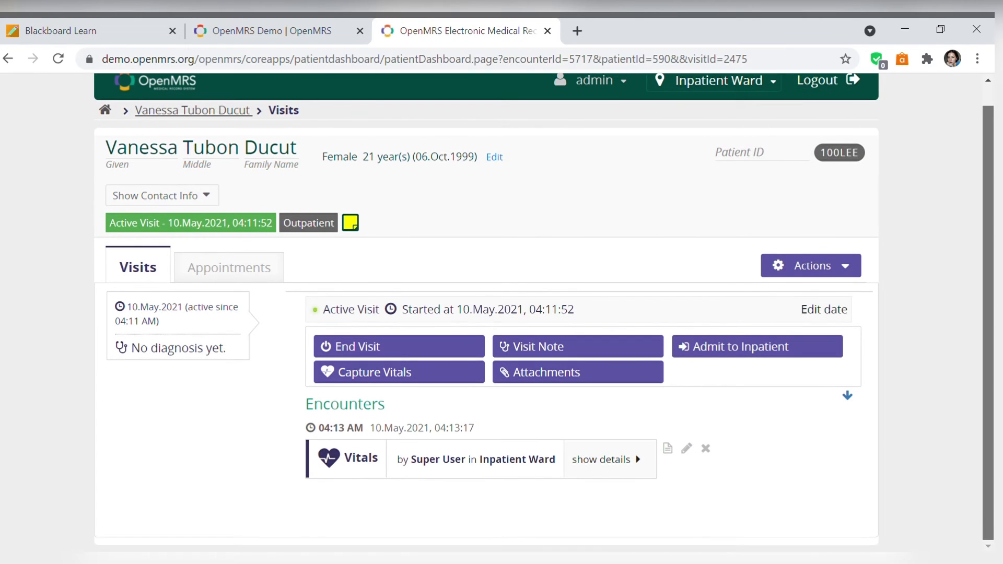
scroll(982, 340, up, 1)
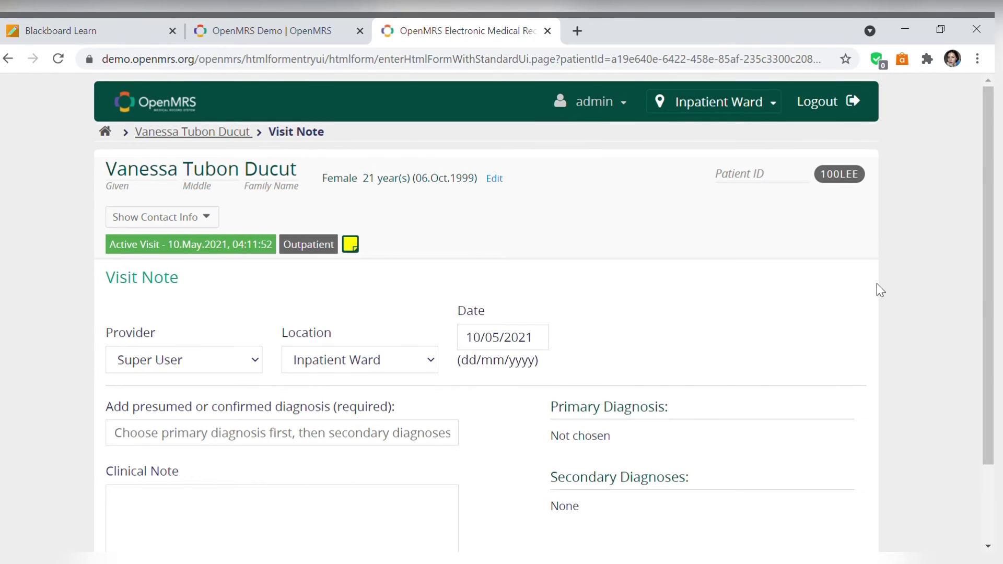
- Search 'Diarrhe' and select A04.9 Bacterial diarrhea as the primary diagnosis
scroll(988, 366, down, 2)
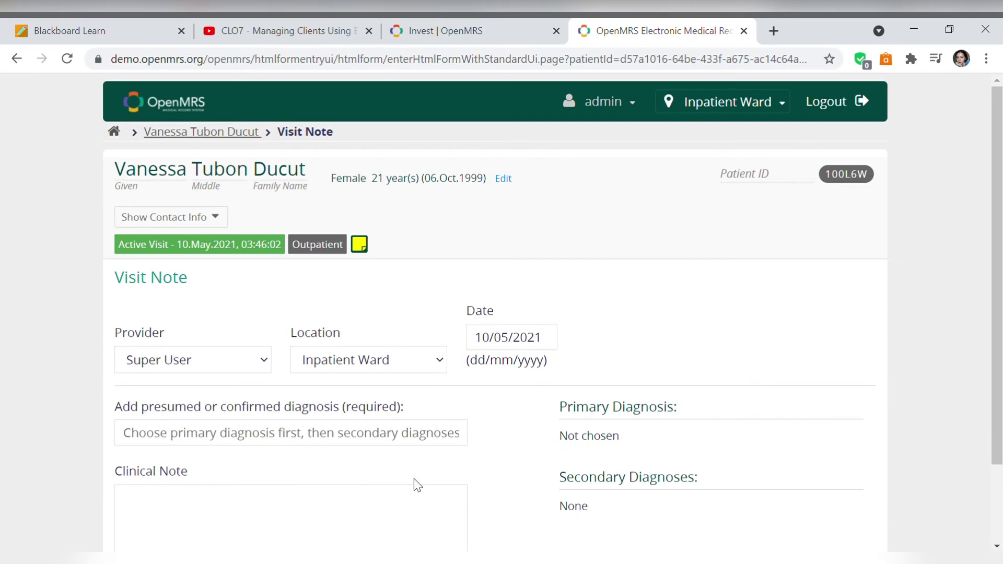
scroll(414, 483, down, 2)
click(337, 346)
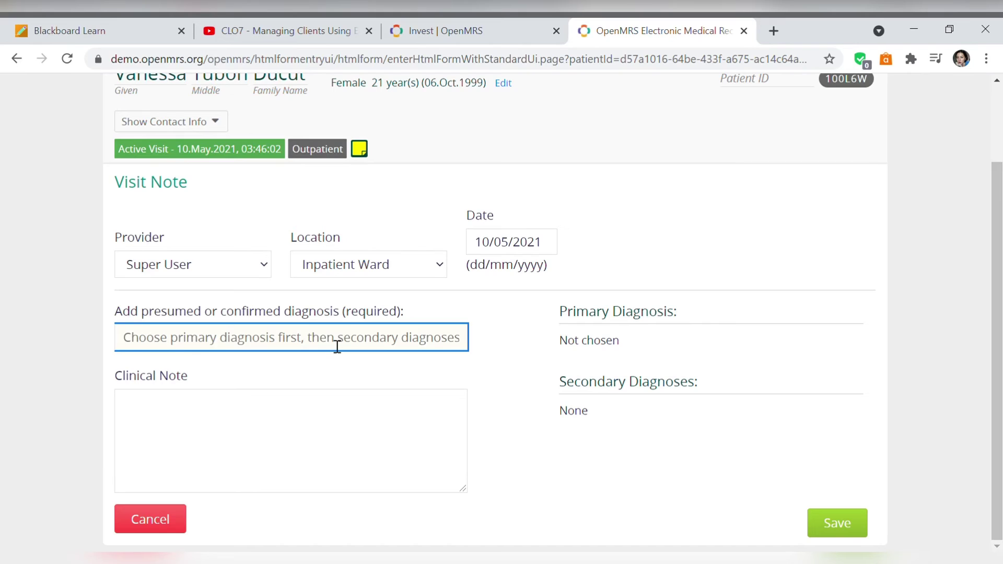
text(Diarrhea, ch)
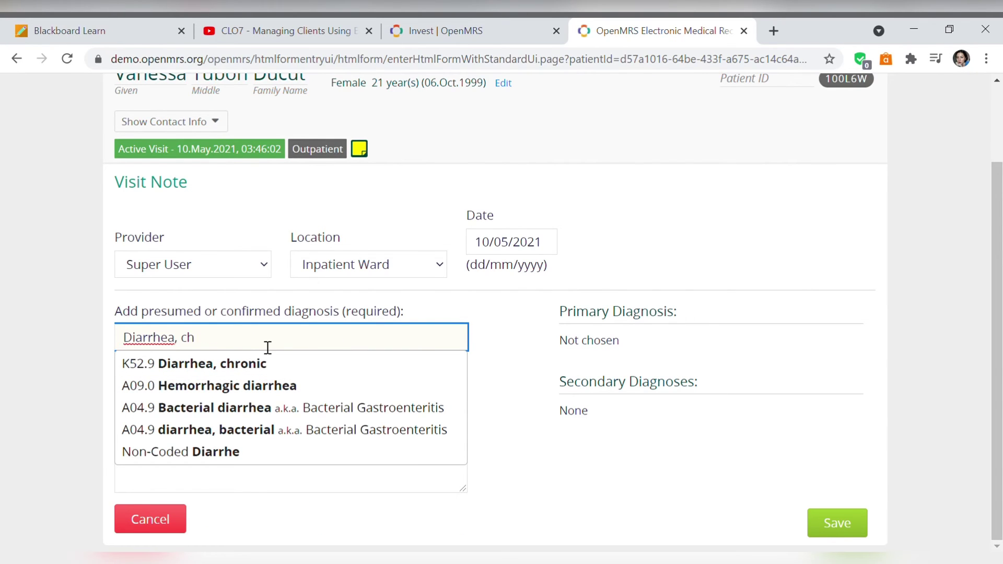
click(240, 407)
- Begin the clinical note with 'Assessment: Subjective:' and the patient's quoted complaint
click(279, 438)
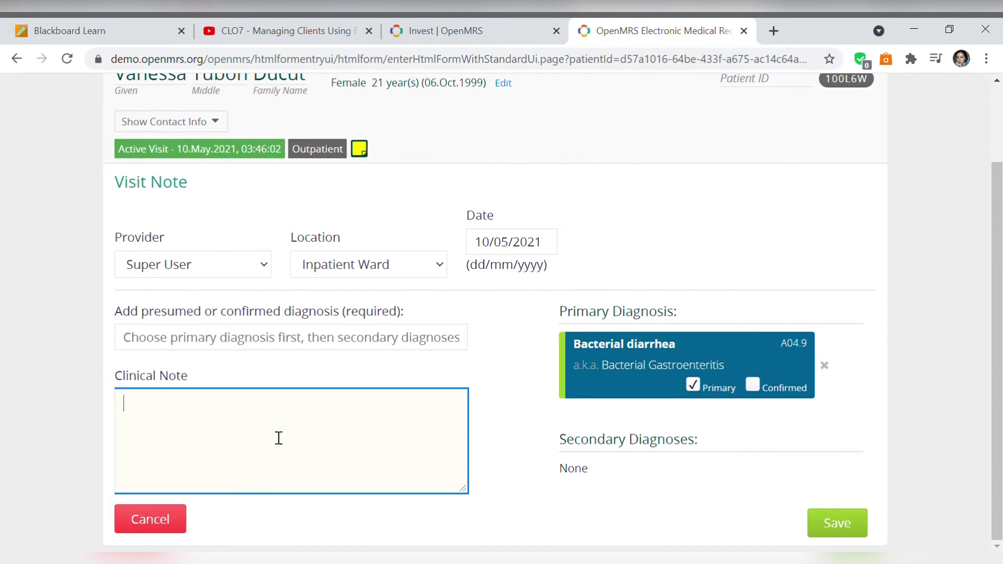
text(Assessment: Subjective:)
key(Return)
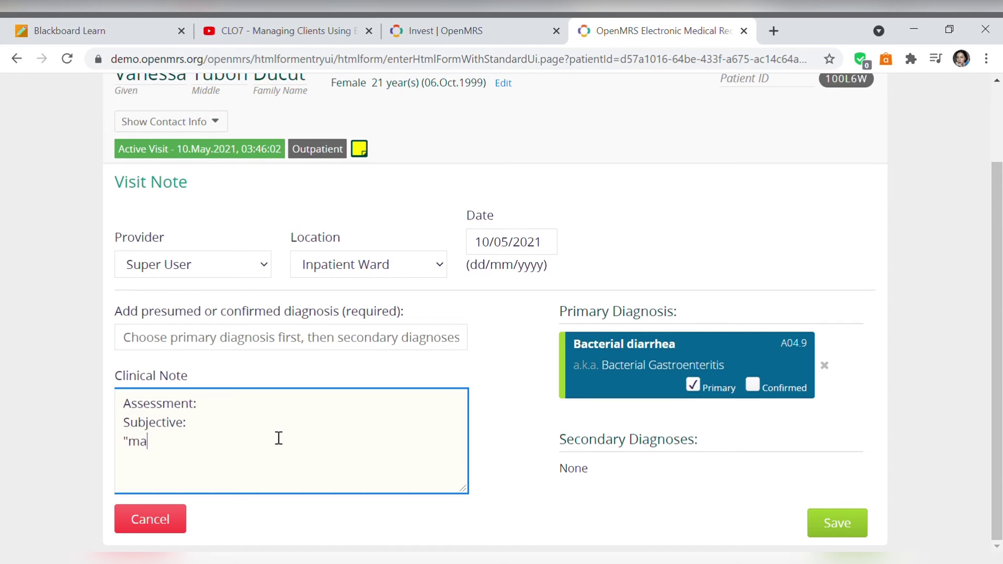
text("Madalas sumakit tiyan ko kaya lagi s)
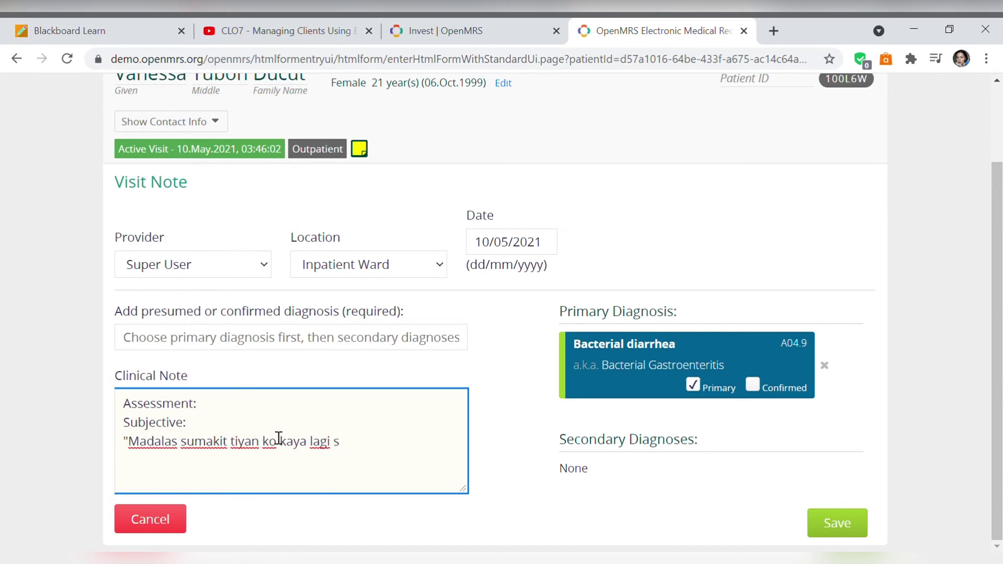
key(BackSpace)
text(akong dumudumi, nagumpisa nung isang araw hanggang ngayon.")
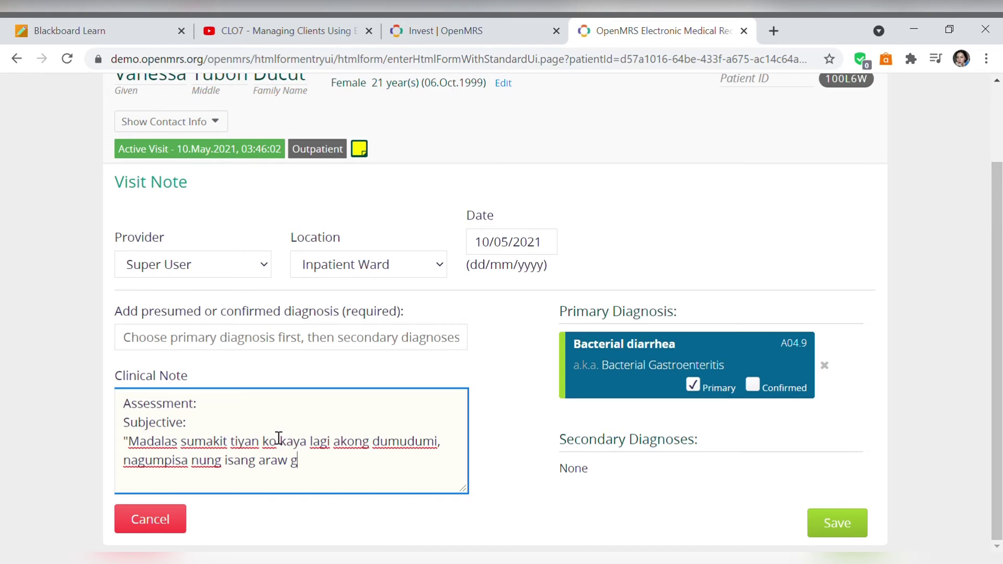
- Add the Objective section: increased peristalsis, frequent watery stool, abdominal pain
key(Return)
key(Return)
text(Objective:)
key(Return)
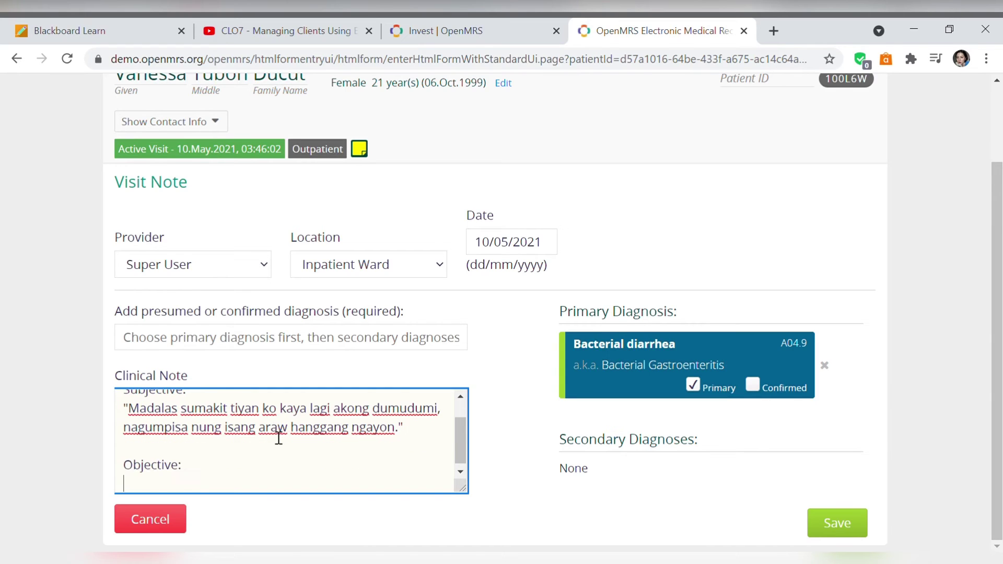
text(-increased peristalsis)
key(Return)
text(-frequent watery stool)
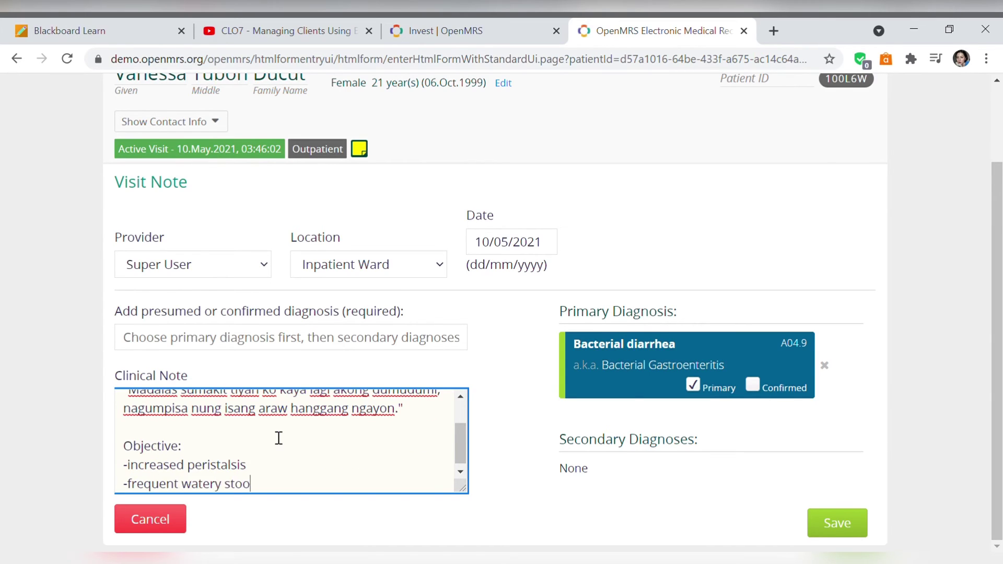
key(Return)
text(-abdominal pain)
- Record vital signs in the note: T: 36.6, PR: 80bpm, RR: 18bpm, BP: 110/90
key(Return)
text(- V/S taken)
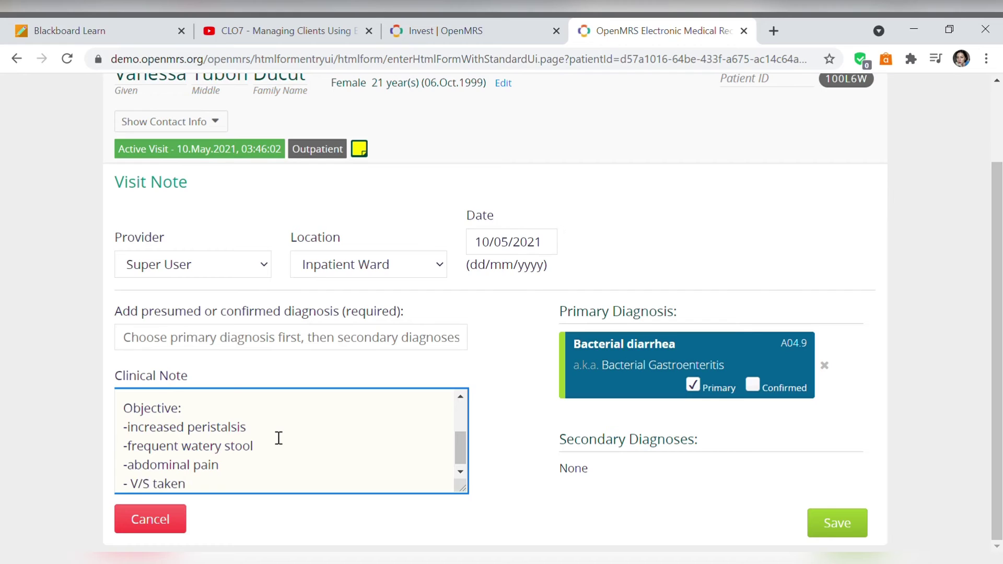
key(Return)
text(taken T: 36.6)
key(Return)
text(P: 80)
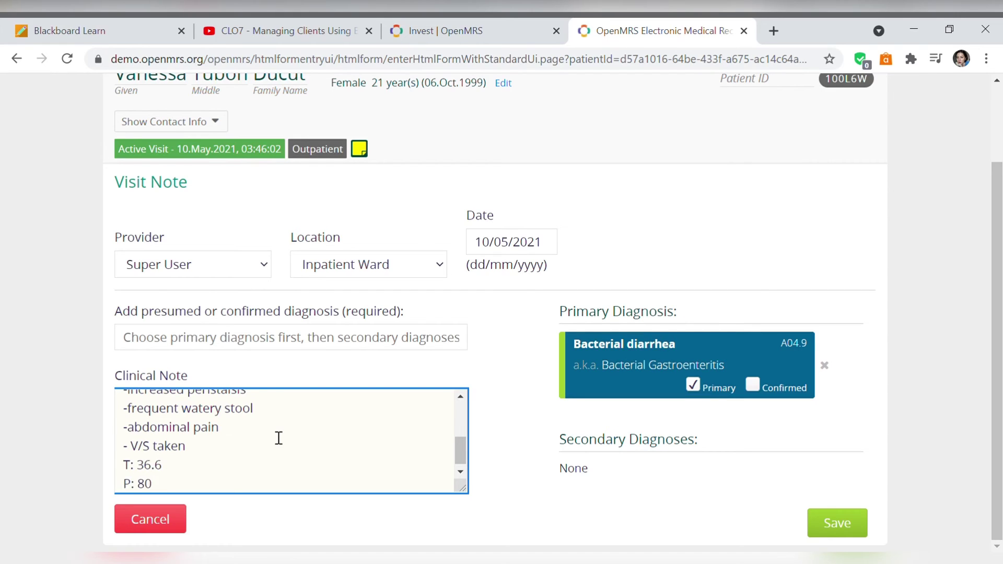
text(bpm)
key(Return)
text(RR)
click(131, 464)
text(R)
click(152, 491)
text(: )
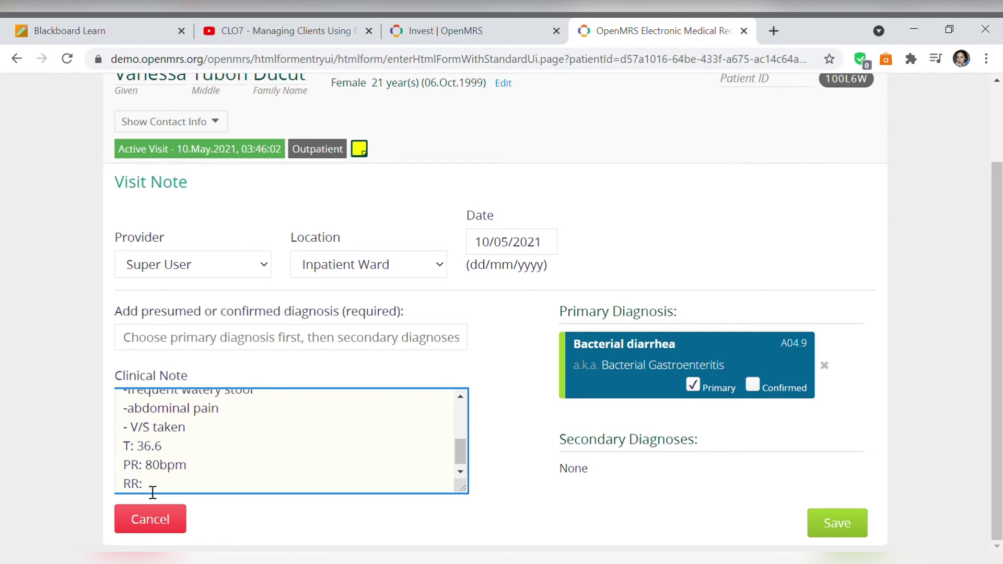
text(18bpm)
key(Return)
text(BP: 110/)
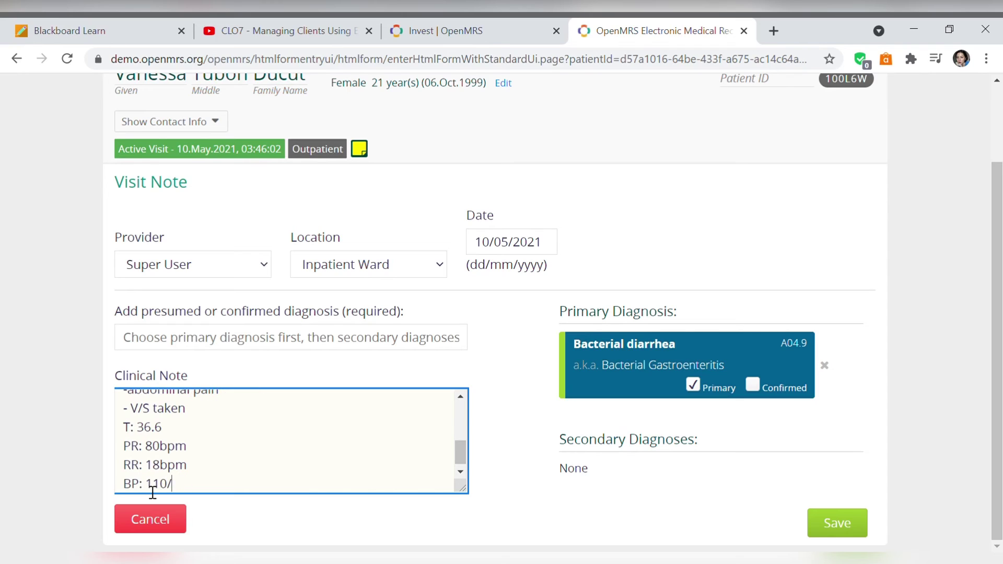
text(90)
- Add the diagnosis 'Diarrhea related to presence of toxins' and start the Planning goal
key(Return)
key(Return)
text(Diagnosis)
key(Return)
key(Return)
text(Diarrhea )
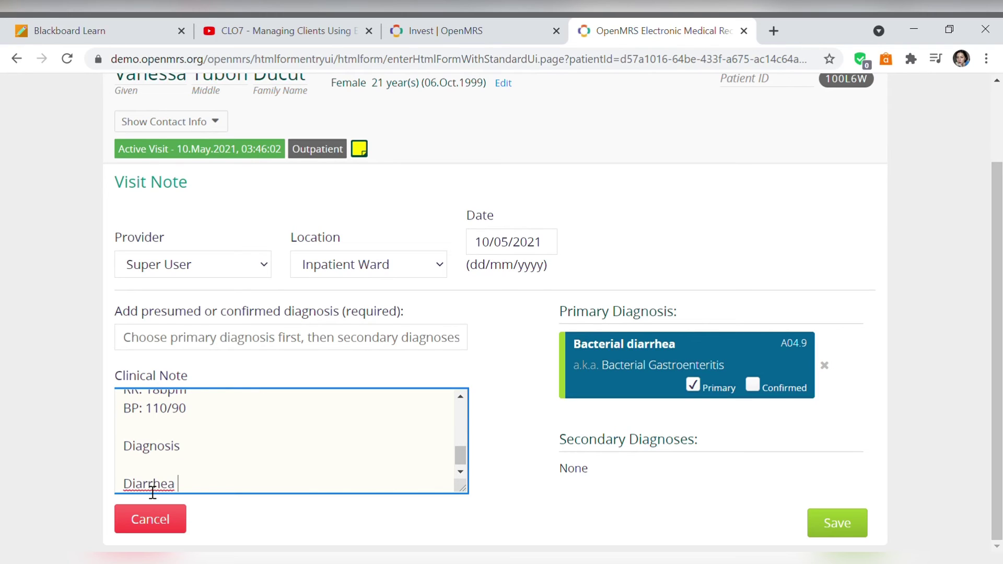
text(related to presence of toxins)
key(Return)
text(Planning)
key(Return)
key(Return)
text(-aft)
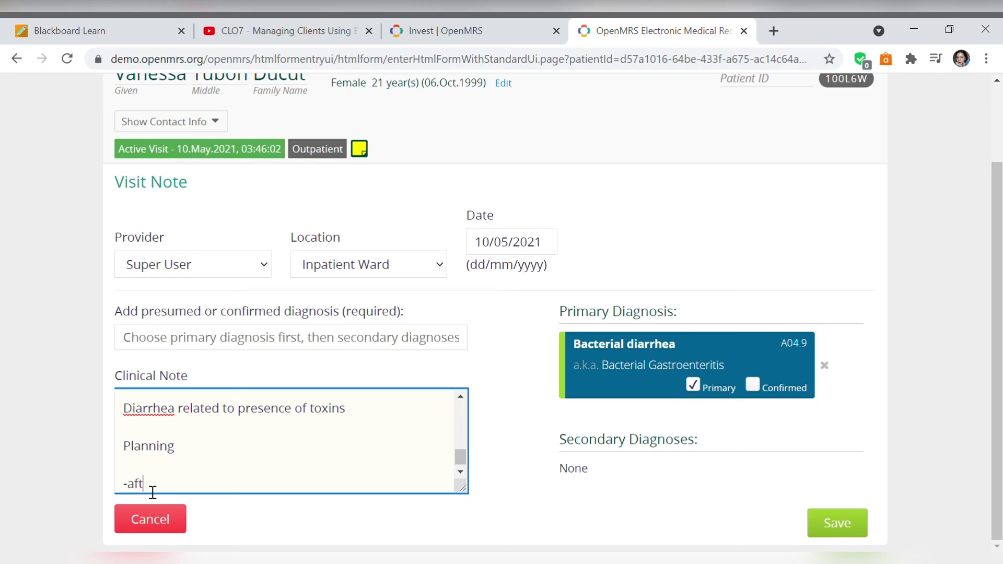
text(er 4 hours of nursing interventions, the patient will report)
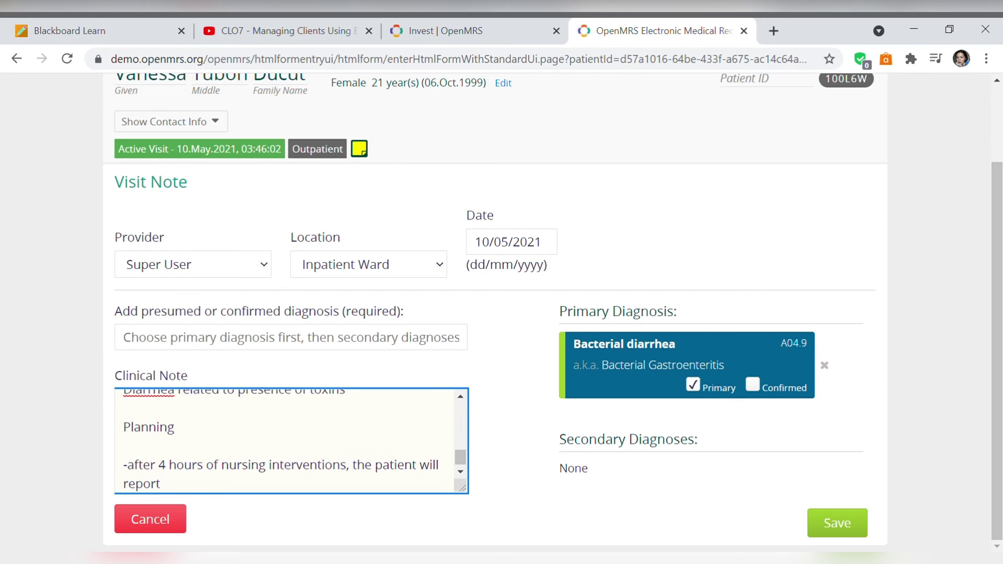
text( reduction in frequency of stool.)
- Start the Intervention section with observing and recording stool frequency, characteristics, amount and precipitating factors
key(Return)
key(Return)
text(Intervention)
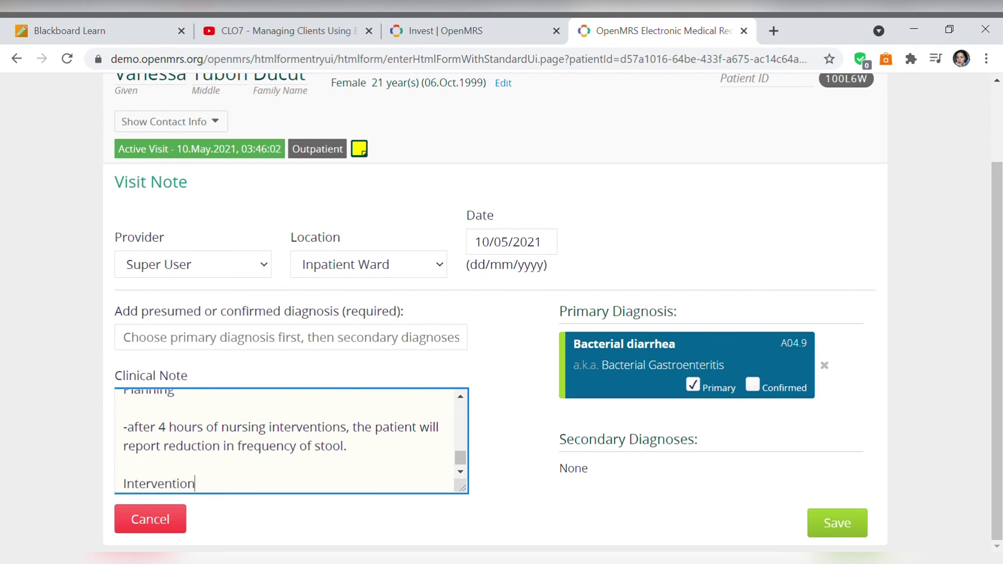
key(Return)
key(Return)
text(-observe and record stool frequency)
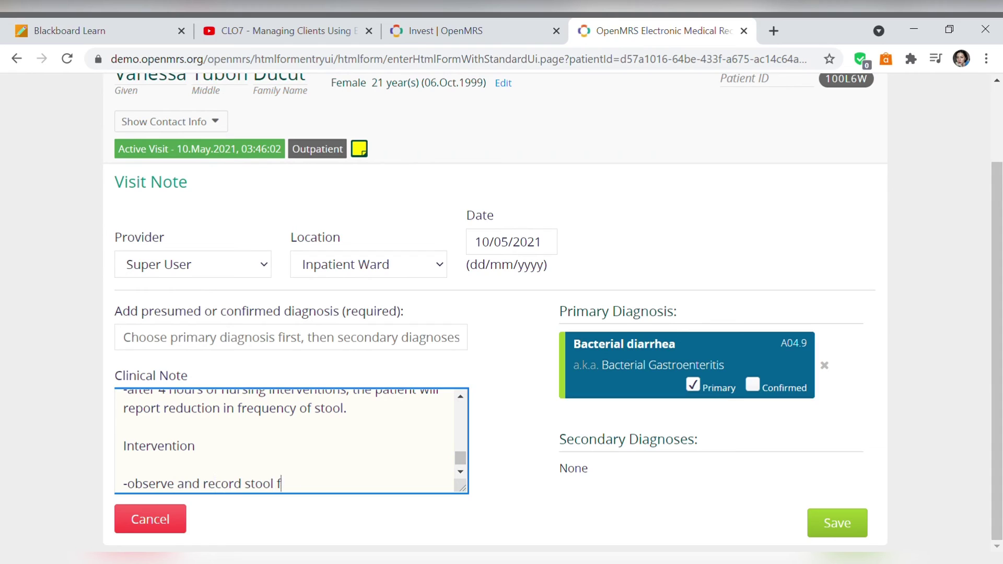
key(Return)
key(BackSpace)
text(, characteristics, amount and)
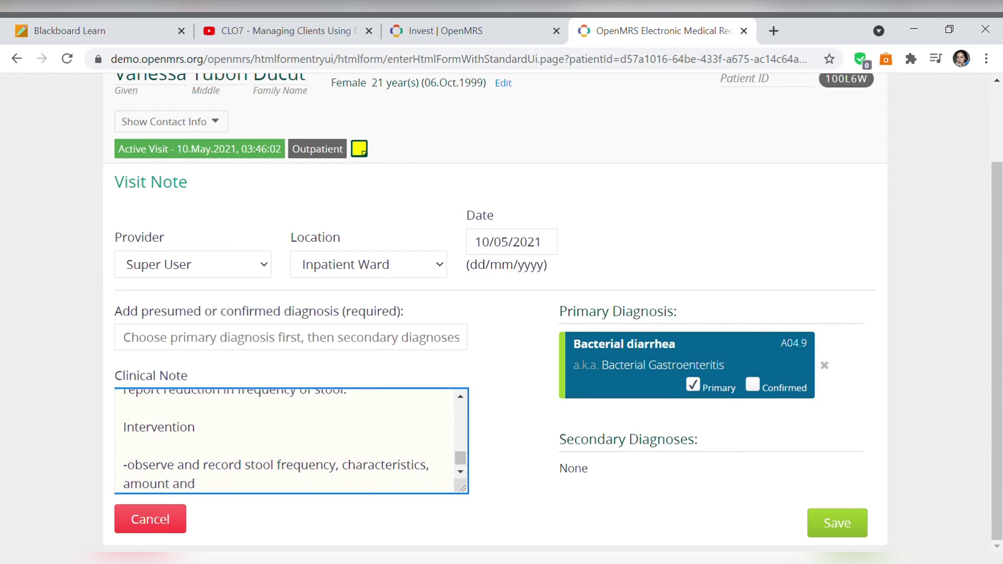
text( precipitatinf factors.)
- List interventions: bed rest, bedside commodes, identifying trigger foods and fluids, and gradual oral fluids
key(Return)
text(- promote bed rest)
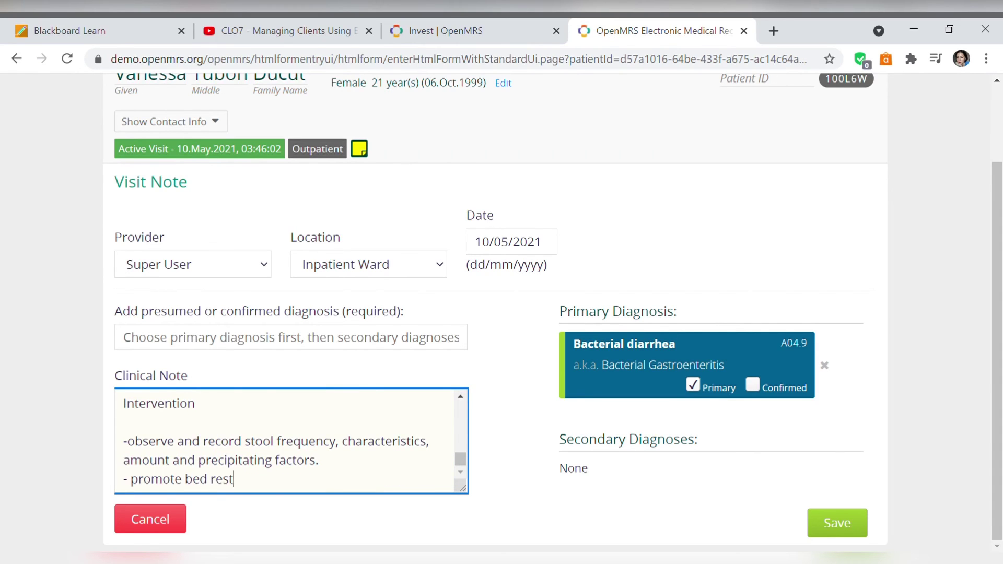
key(Return)
text(- provide bedside commodes)
key(Return)
text(- identify)
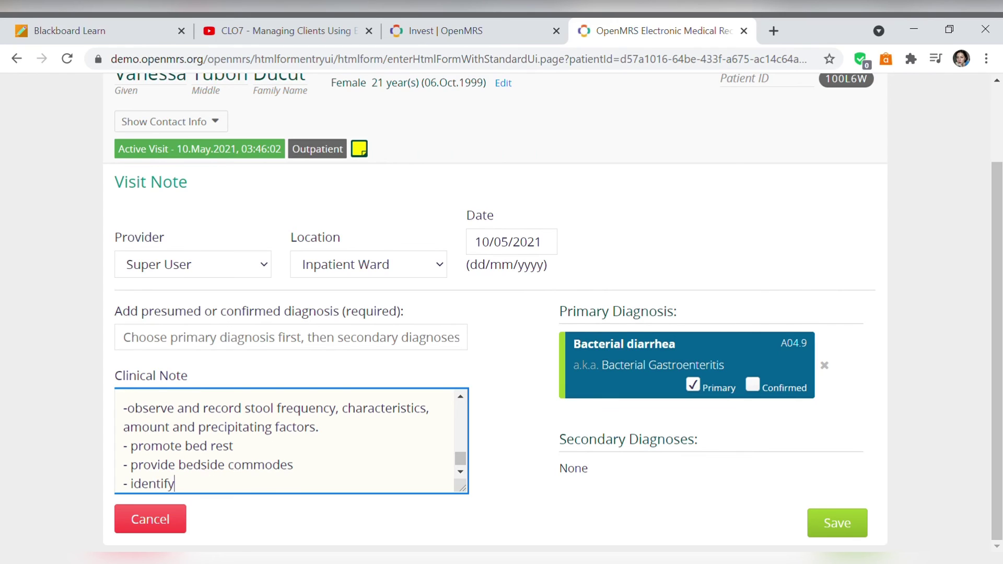
text( foods and fluids that precipitate diarrhea)
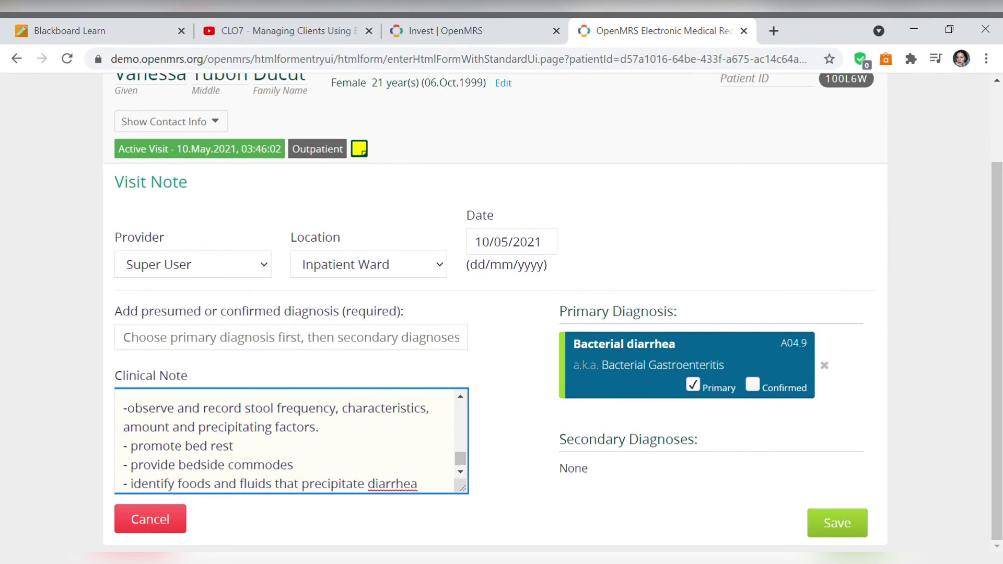
key(Return)
text(- restart oral fluid intake gradually. offer clear)
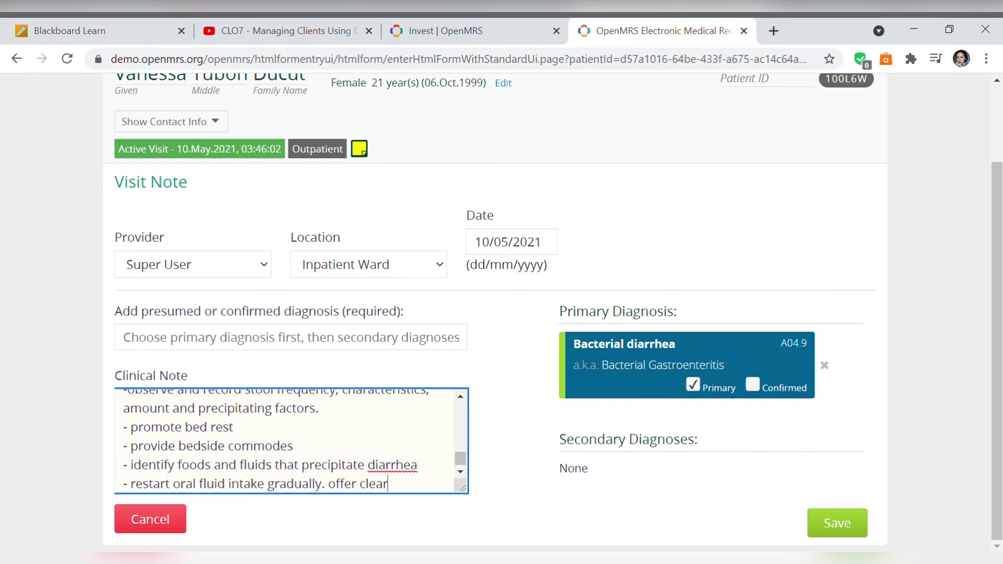
text( fluids hourly and avoid cold fluids)
- Add the Evaluation reporting reduced stool frequency after 4 hours, then save the visit note
key(Return)
key(Return)
text(Evaluation:)
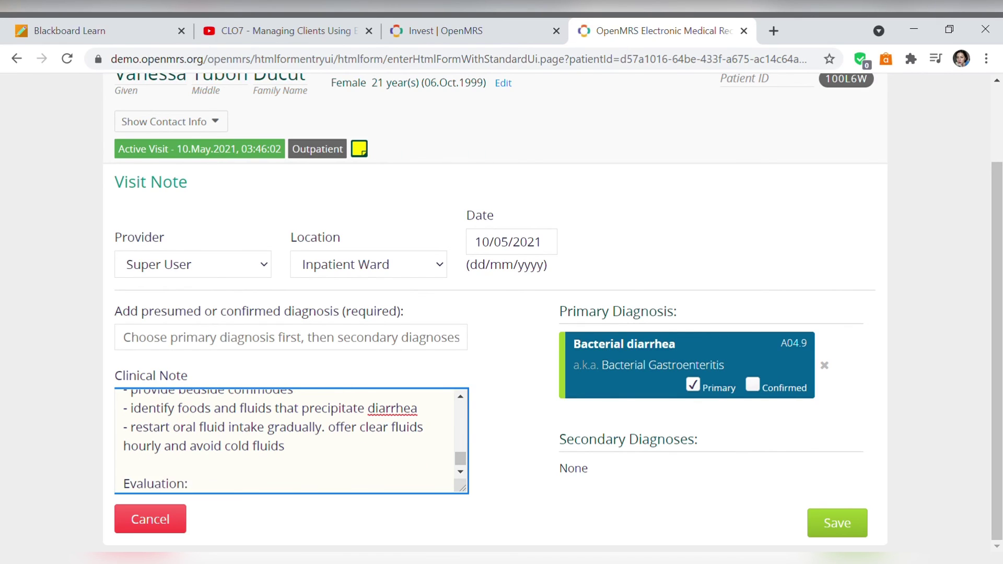
key(Return)
key(Return)
text(After 4 hours of nursing interventions, teh patien)
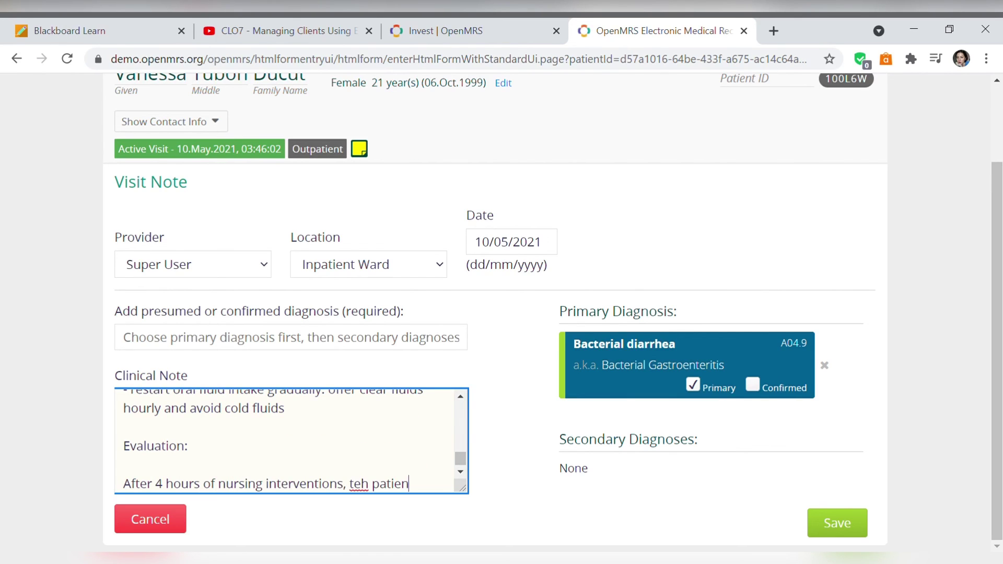
text(t was able to report reduction )
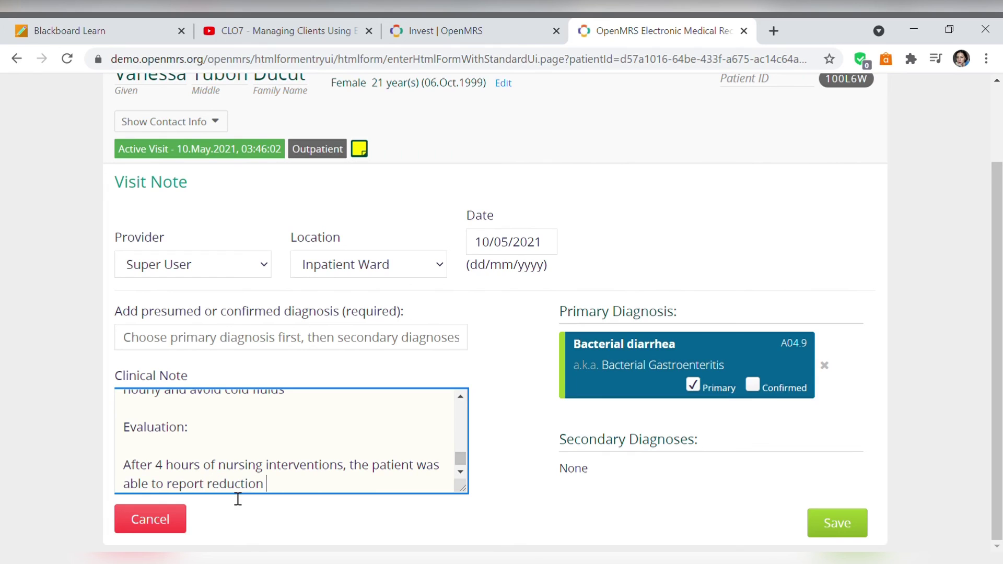
text(in frequency of stools.)
click(836, 523)
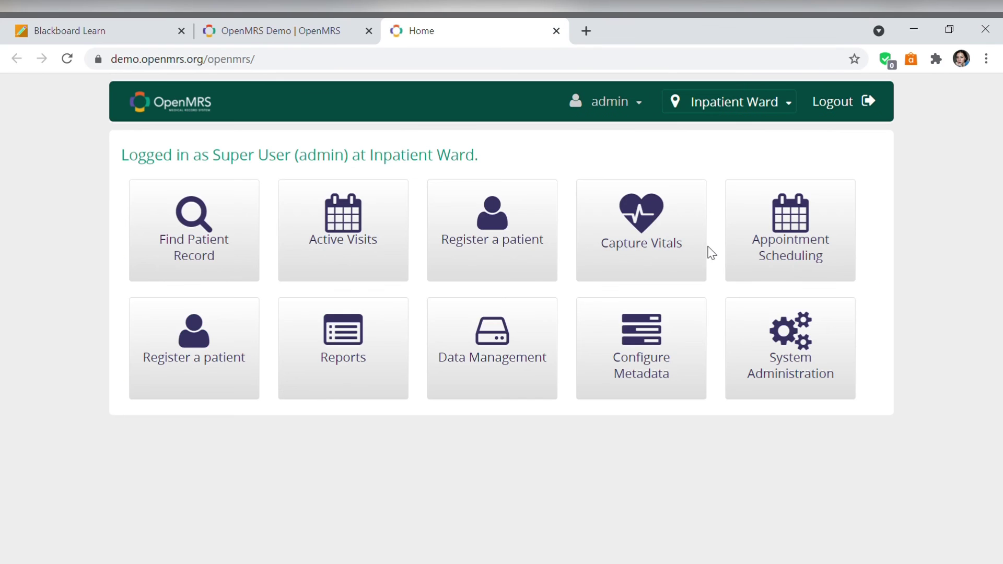
- Search for the patient by first name and open her dashboard
click(182, 256)
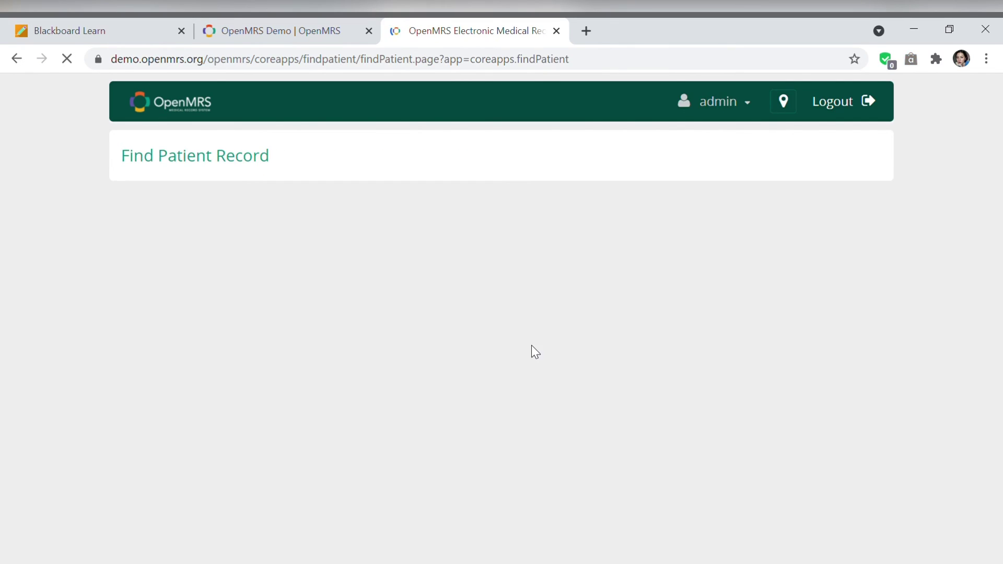
text(vanessa)
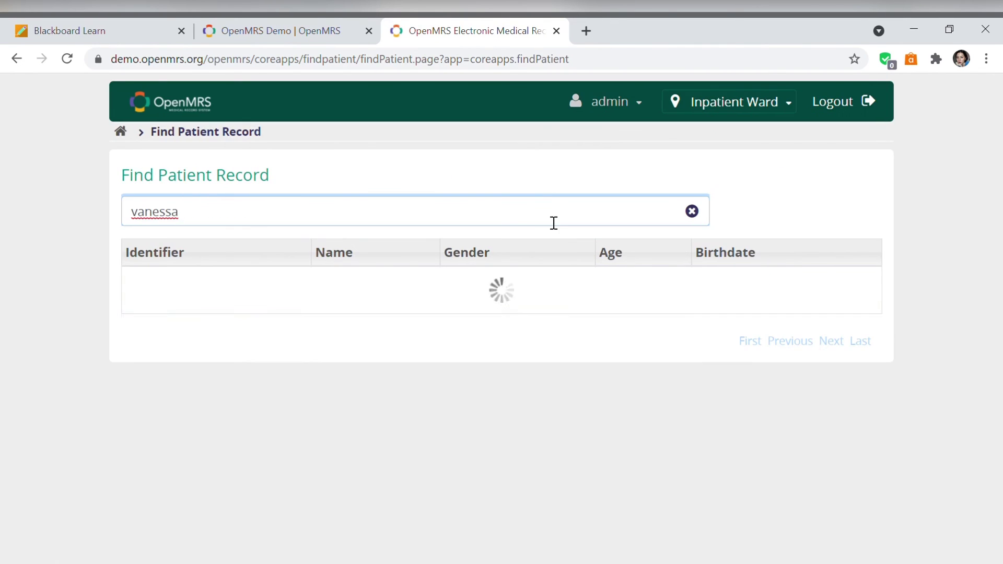
click(420, 324)
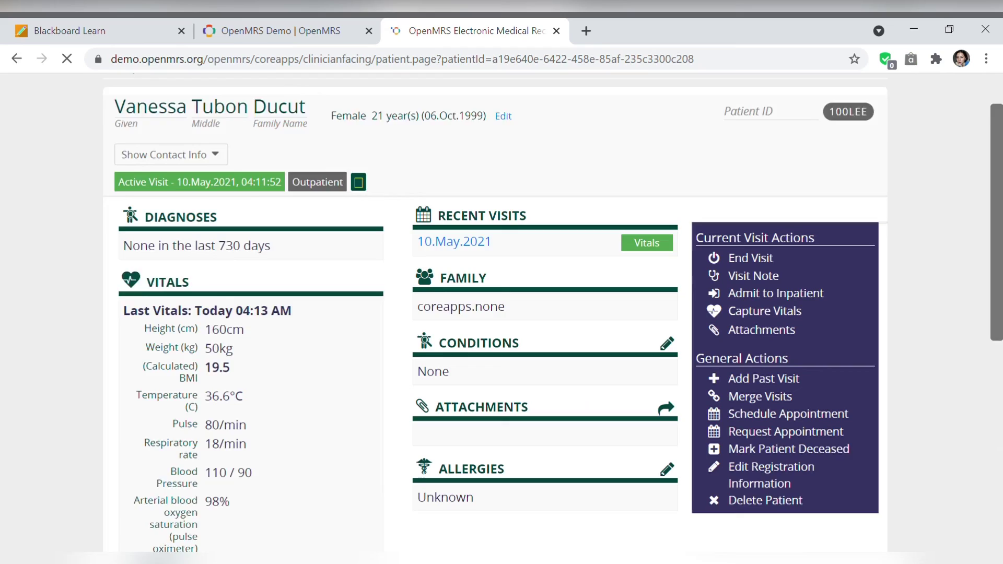
- Review the recorded vitals on the patient dashboard, then log out of OpenMRS
scroll(418, 323, down, 3)
scroll(502, 313, up, 7)
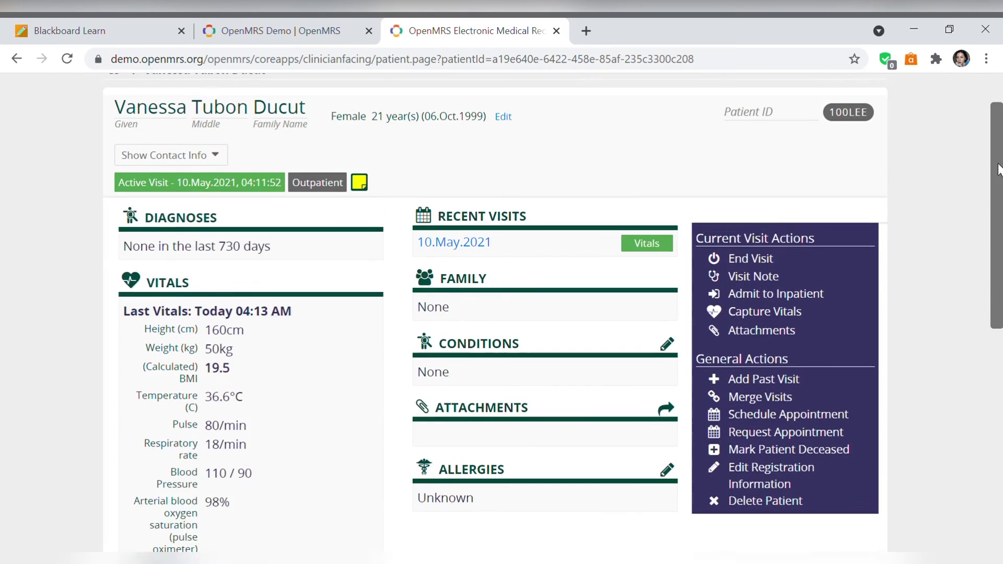
scroll(502, 314, down, 2)
scroll(537, 137, up, 2)
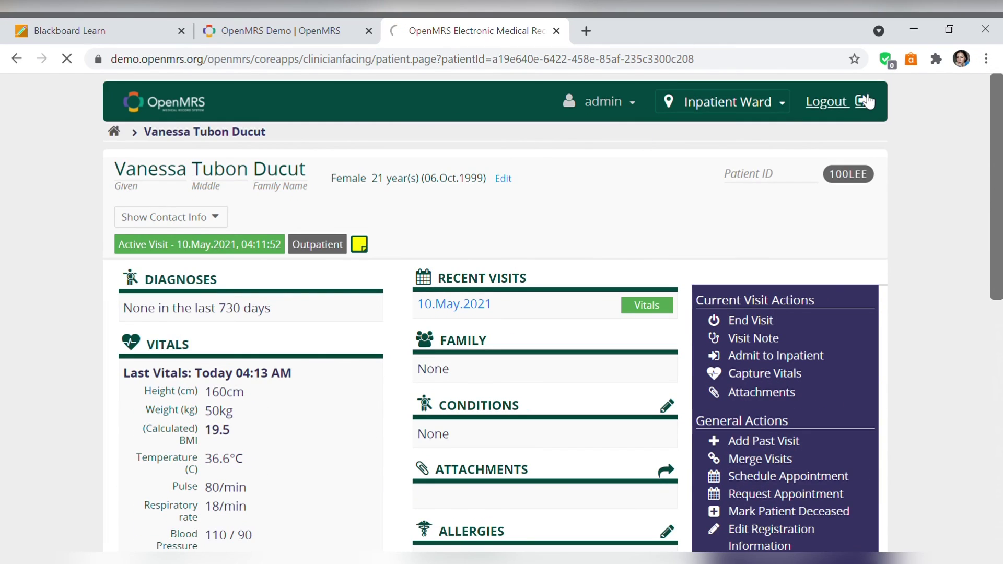
click(825, 101)
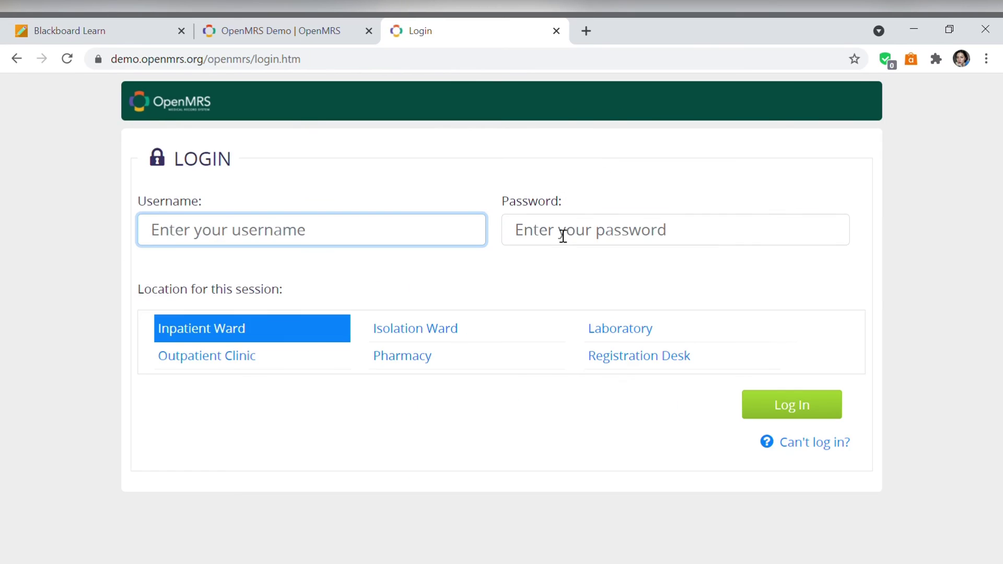